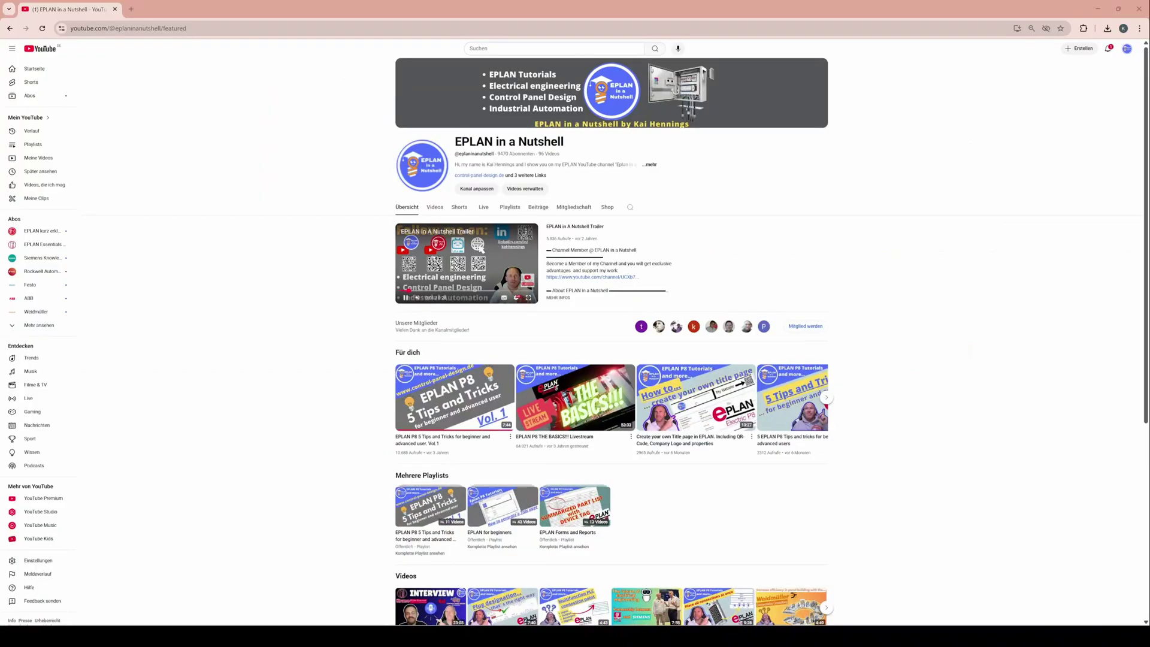
Step: Open the Beiträge (Posts) tab on the EPLAN in a Nutshell channel page
click(533, 208)
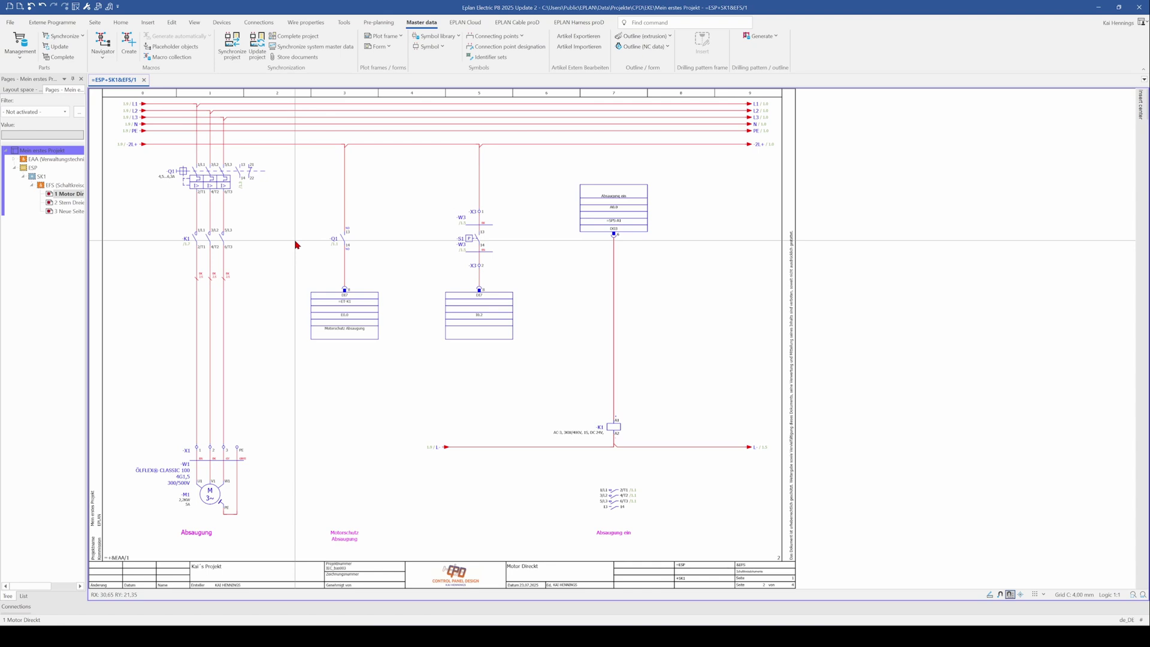
scroll(296, 245, down, 1)
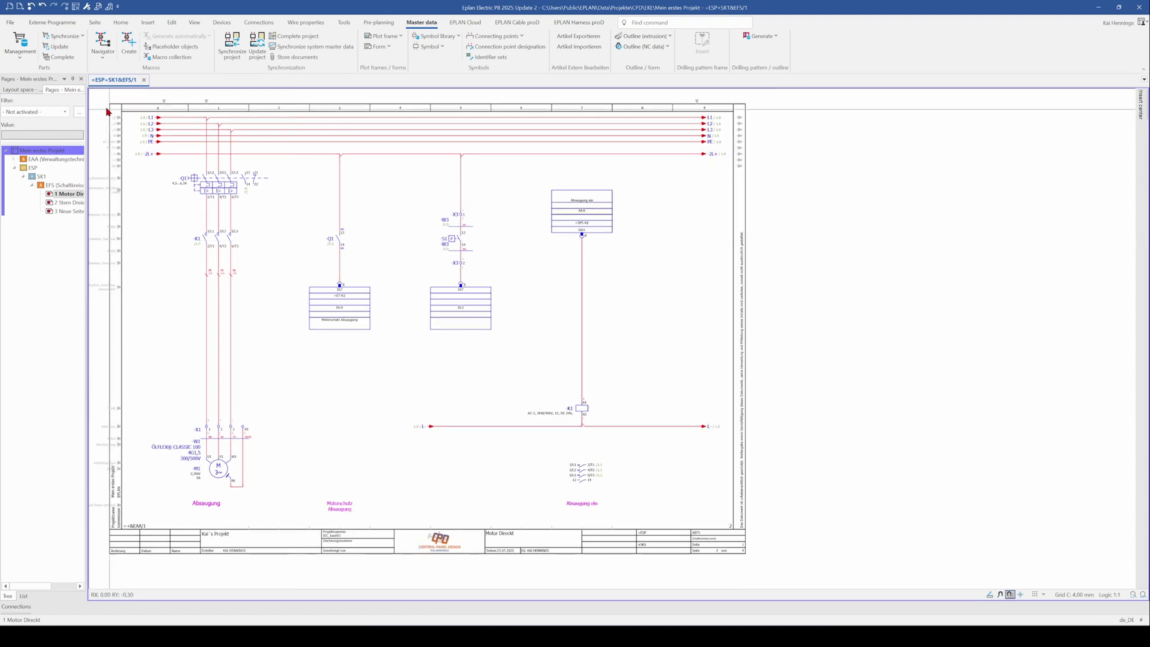
scroll(116, 120, up, 3)
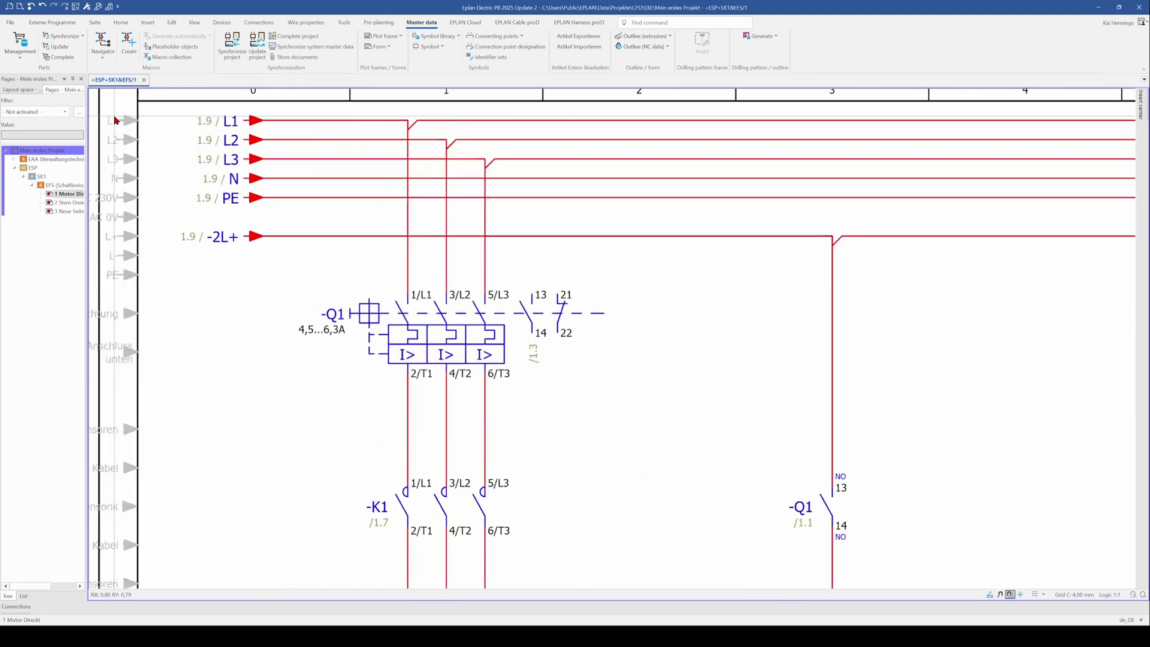
middle_drag(159, 224, 227, 214)
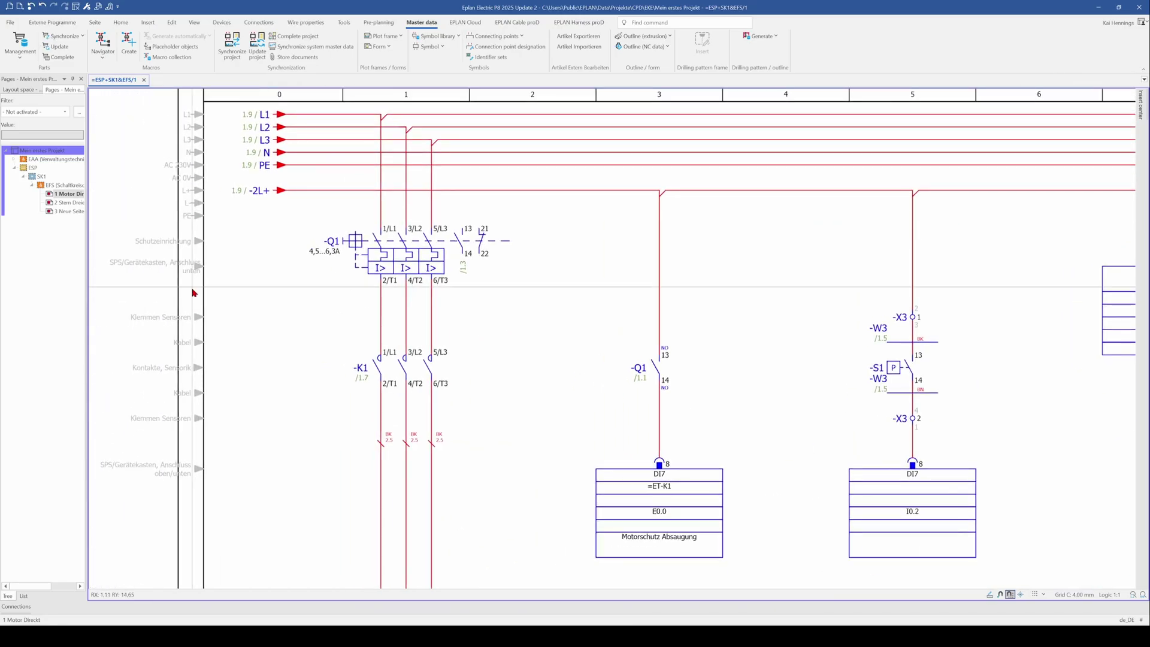
scroll(204, 461, down, 3)
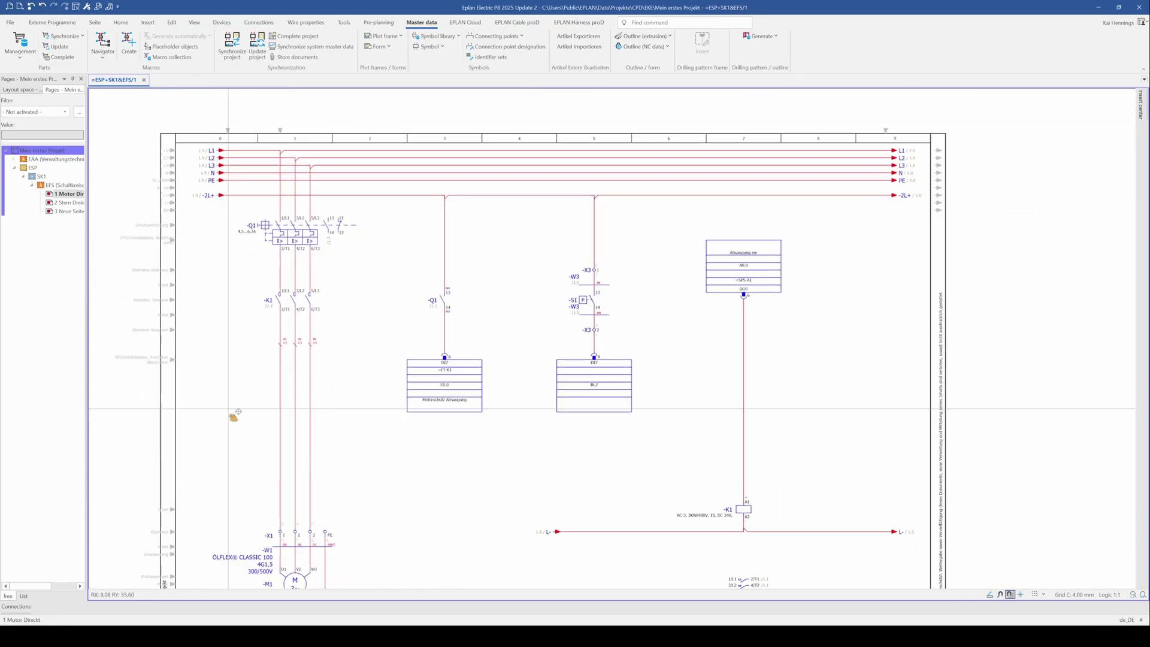
scroll(154, 451, up, 3)
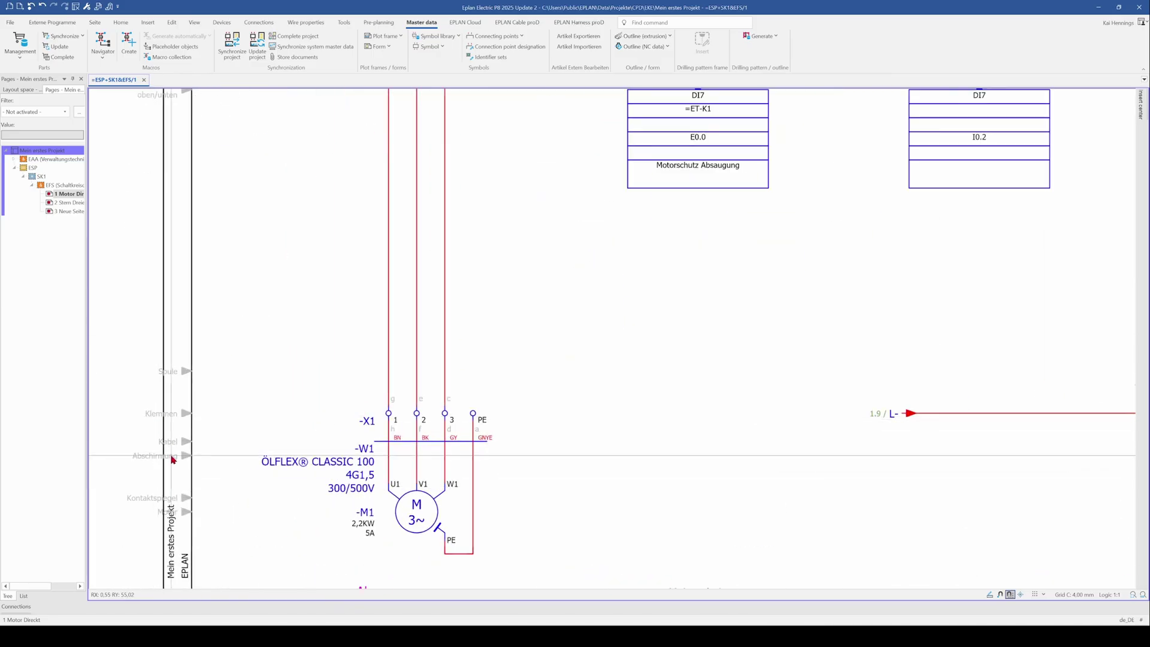
scroll(174, 459, down, 5)
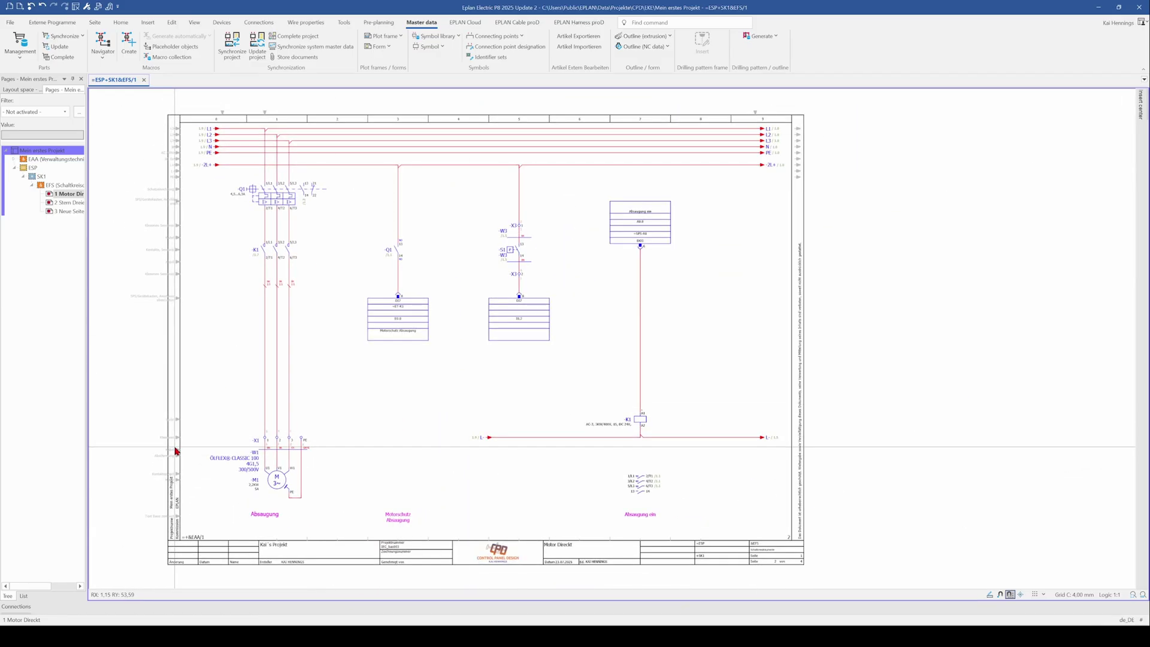
scroll(162, 210, up, 2)
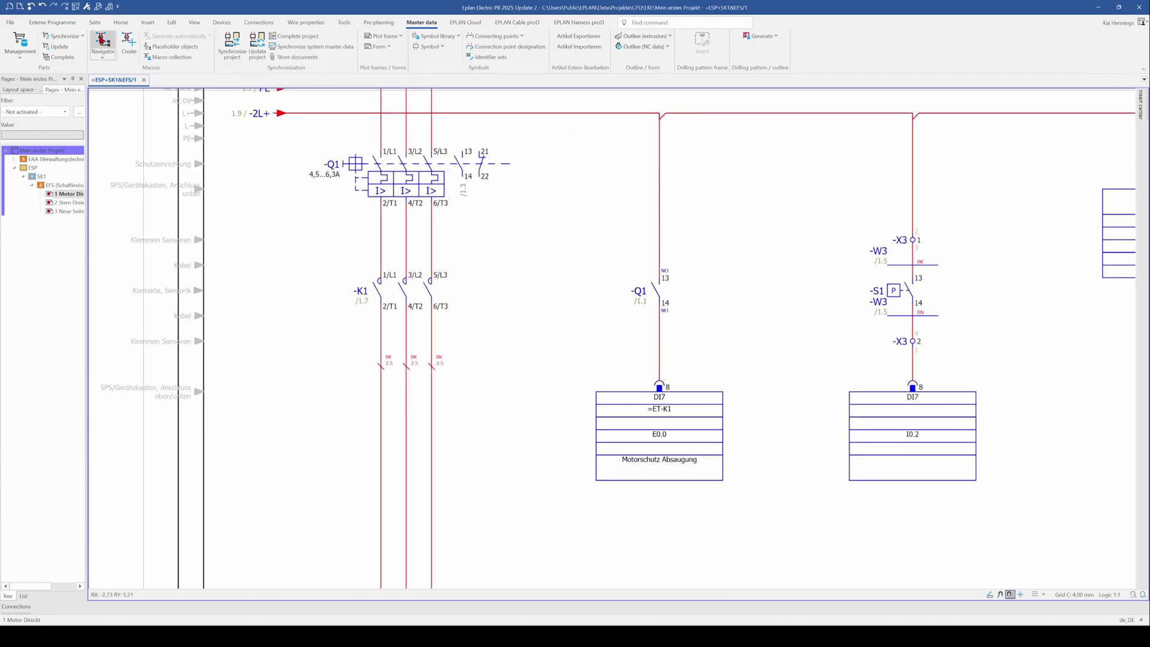
Step: Add English (USA) as a display language and set One language to Dialog language
click(87, 7)
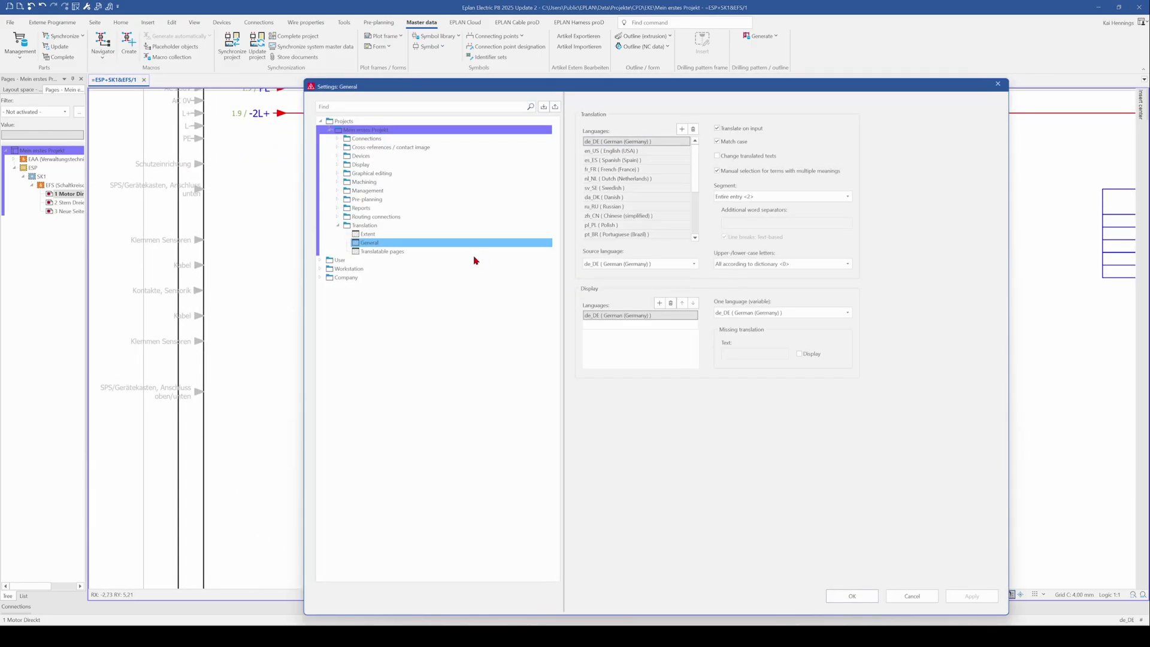
click(653, 324)
click(694, 324)
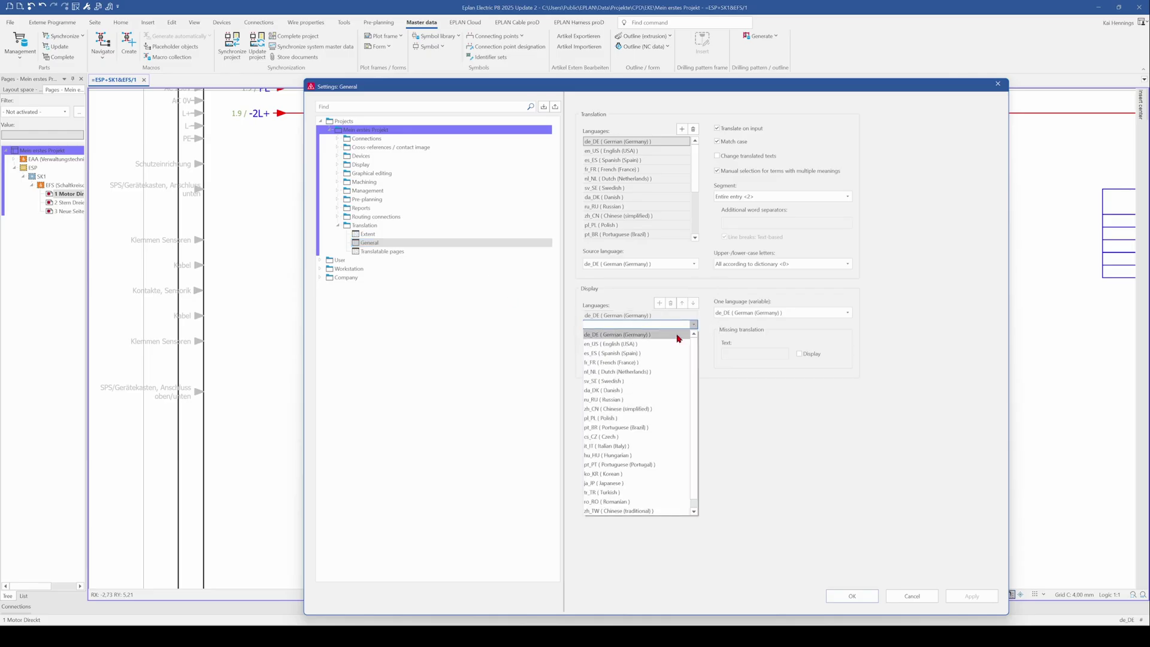
click(666, 344)
click(773, 312)
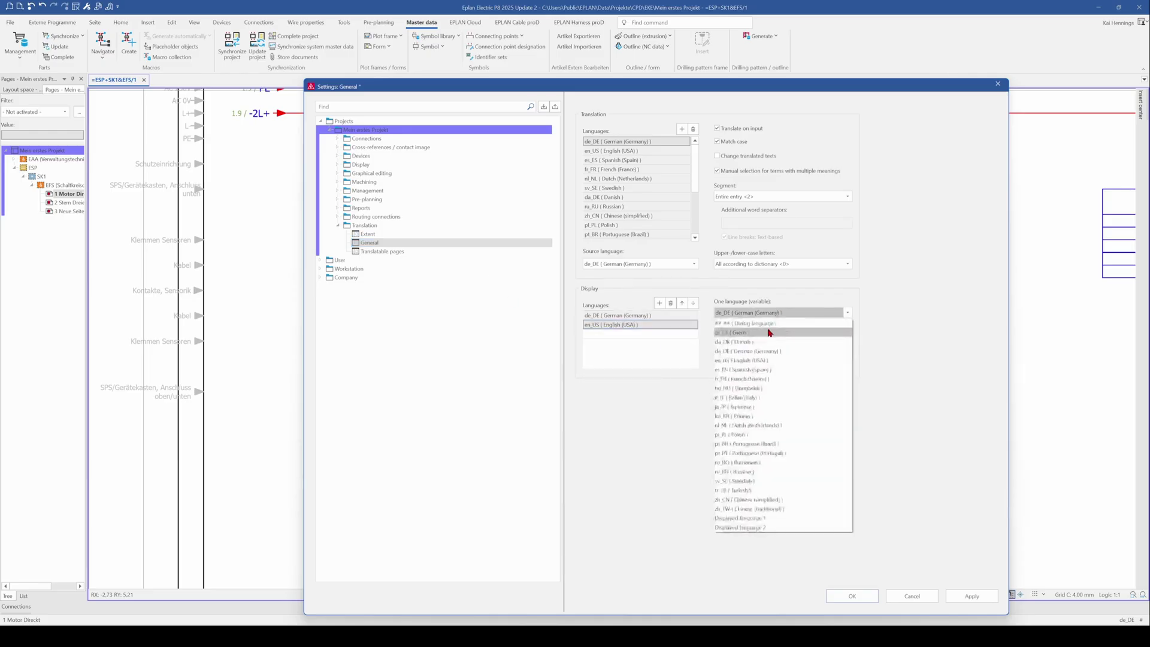
click(770, 324)
click(851, 600)
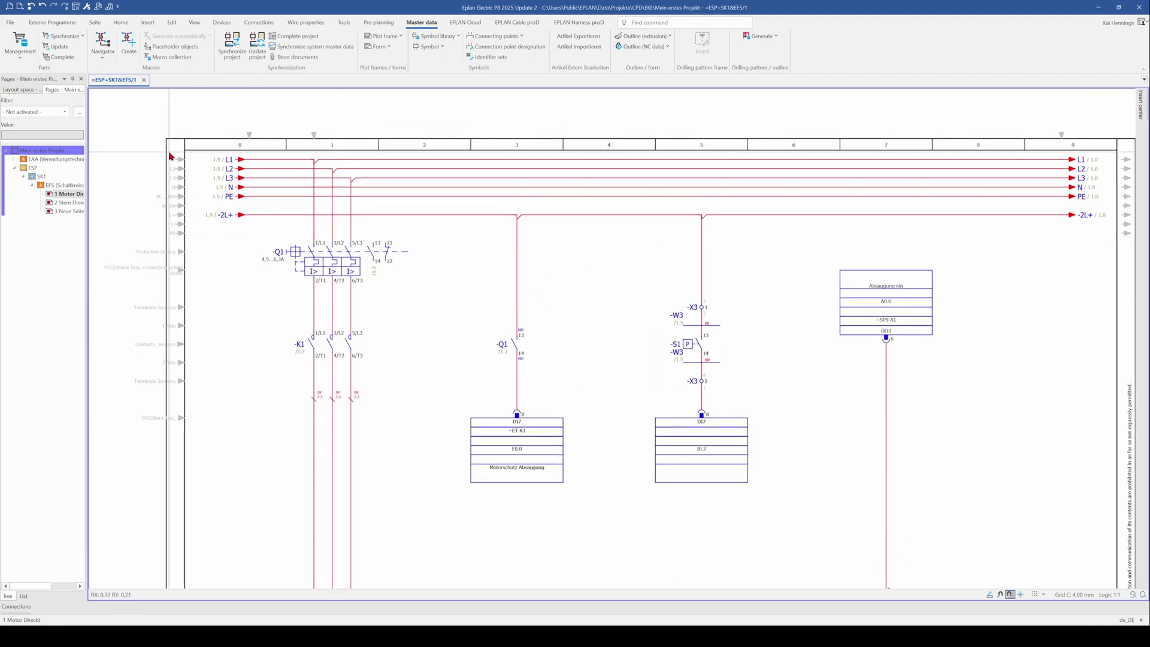
Step: Move the L1, L2, L3, N, PE and -2L+ interruption points to the left of column 0
scroll(170, 157, up, 5)
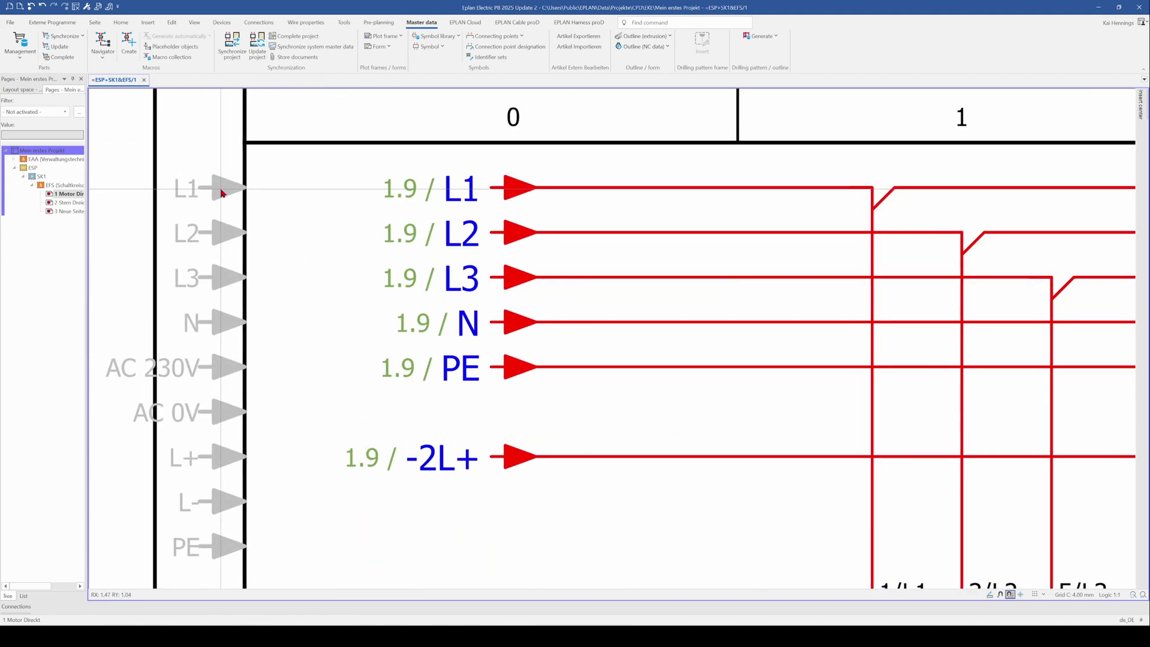
scroll(227, 193, down, 5)
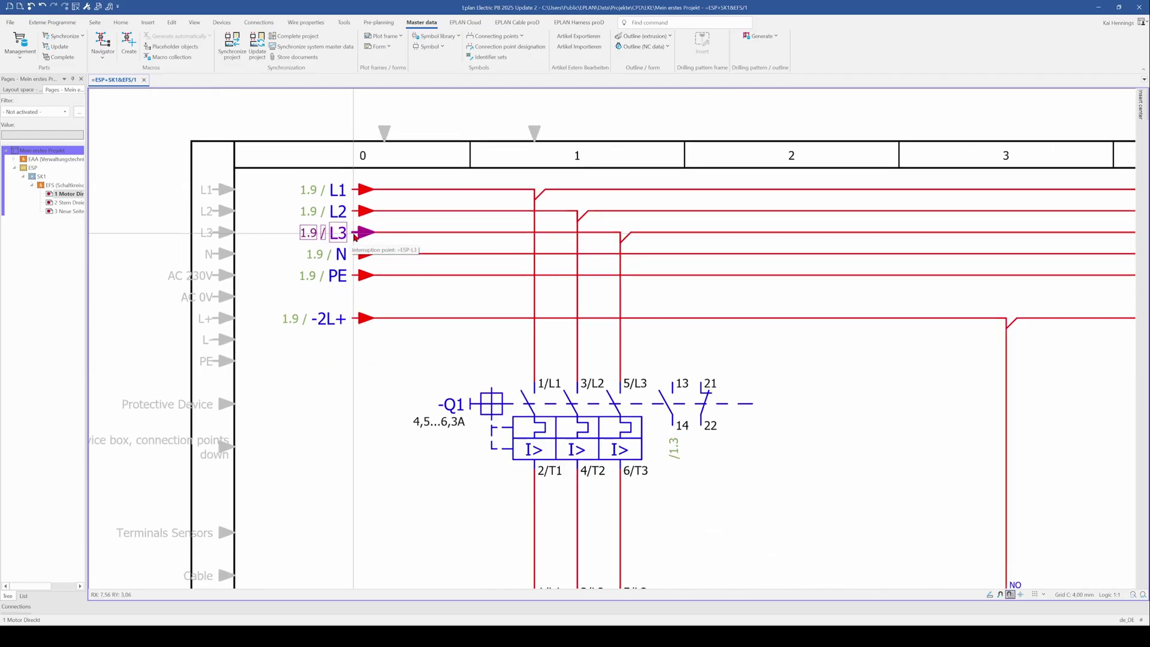
scroll(355, 237, down, 2)
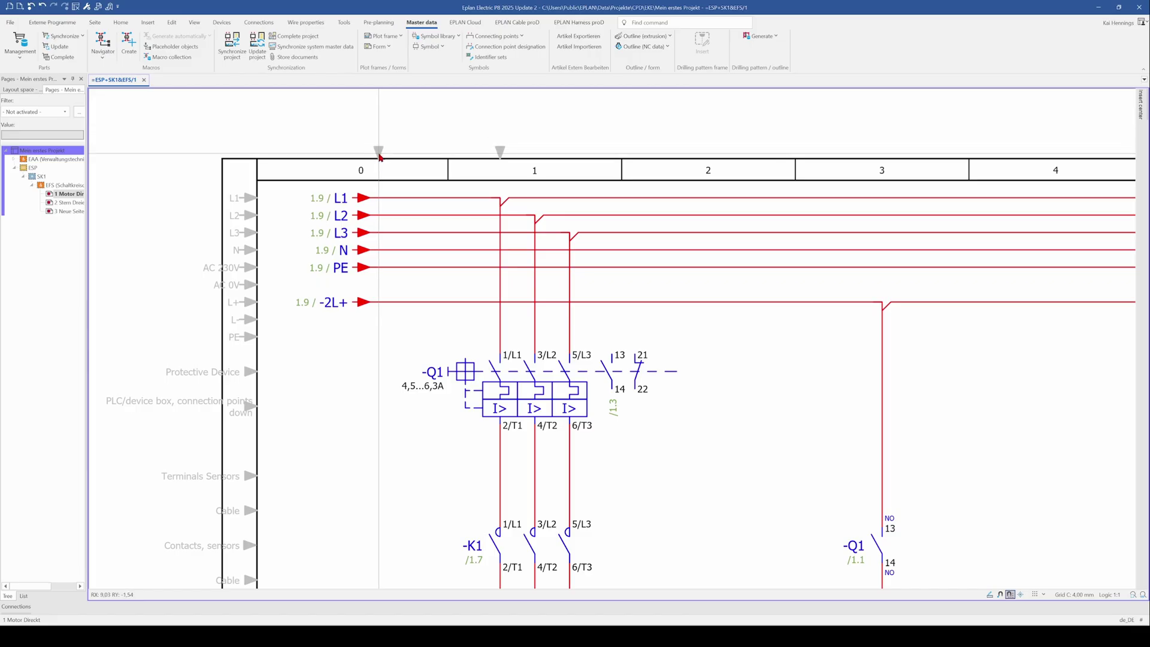
drag(326, 149, 396, 322)
drag(362, 198, 380, 197)
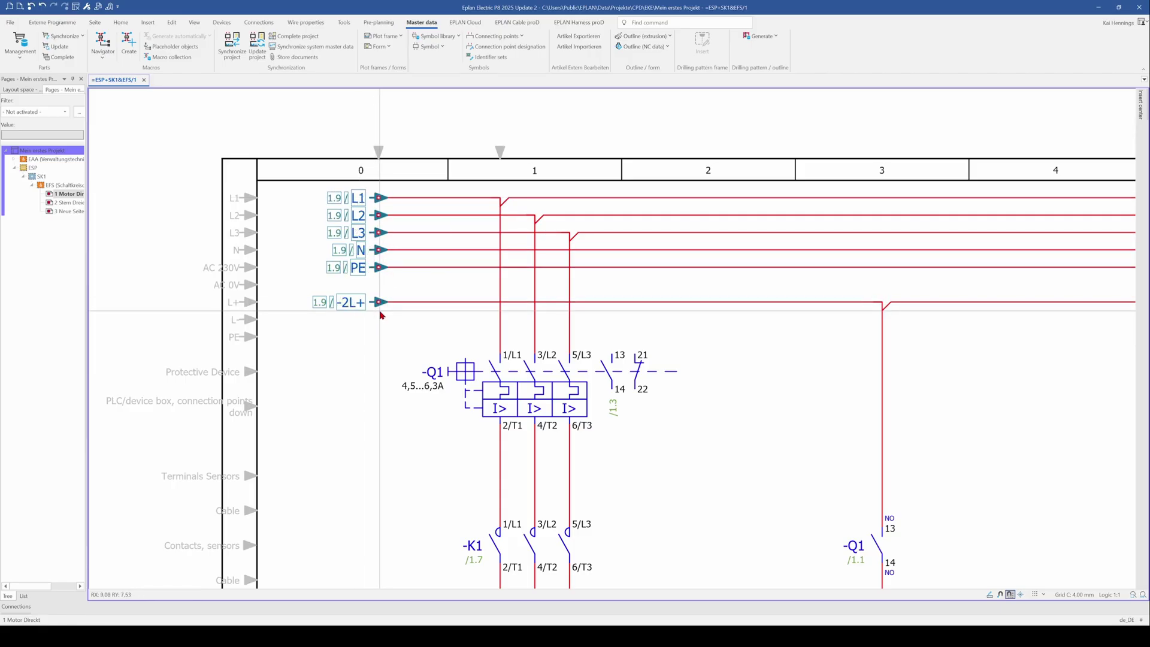
click(401, 362)
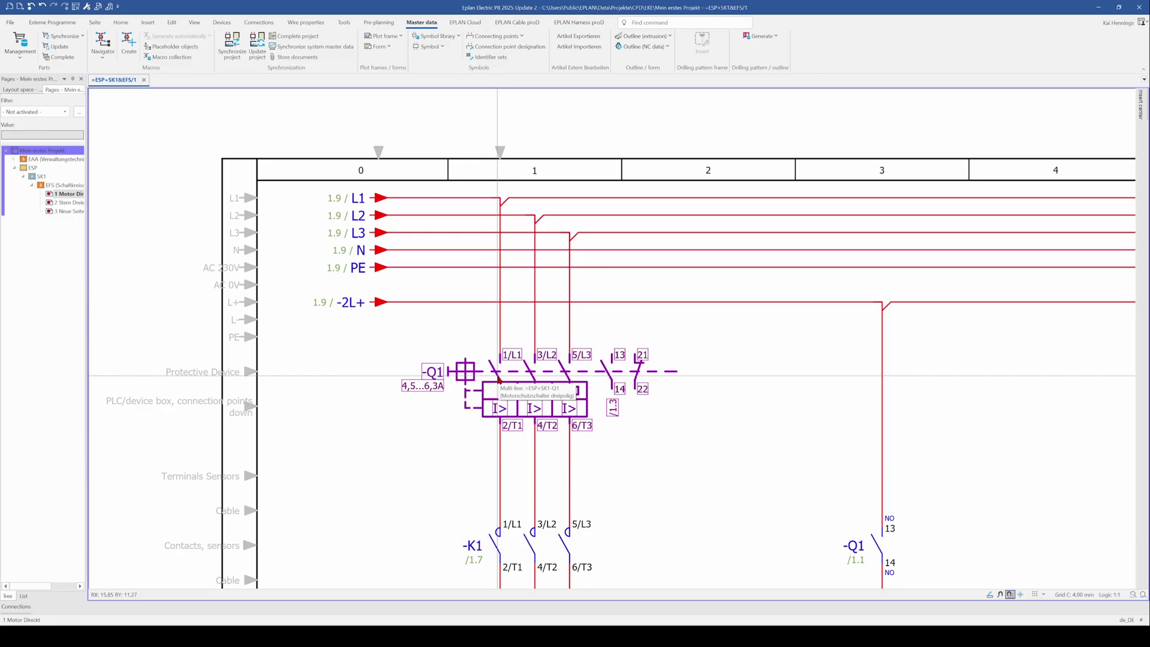
scroll(499, 379, down, 1)
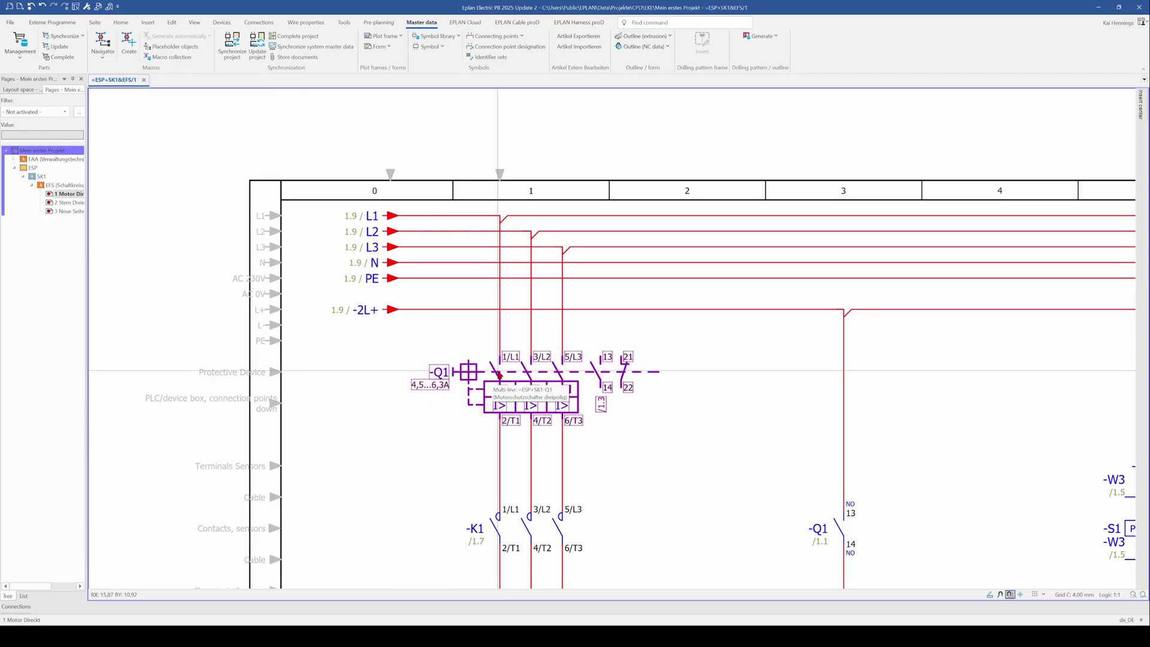
scroll(499, 374, down, 1)
middle_drag(499, 375, 464, 233)
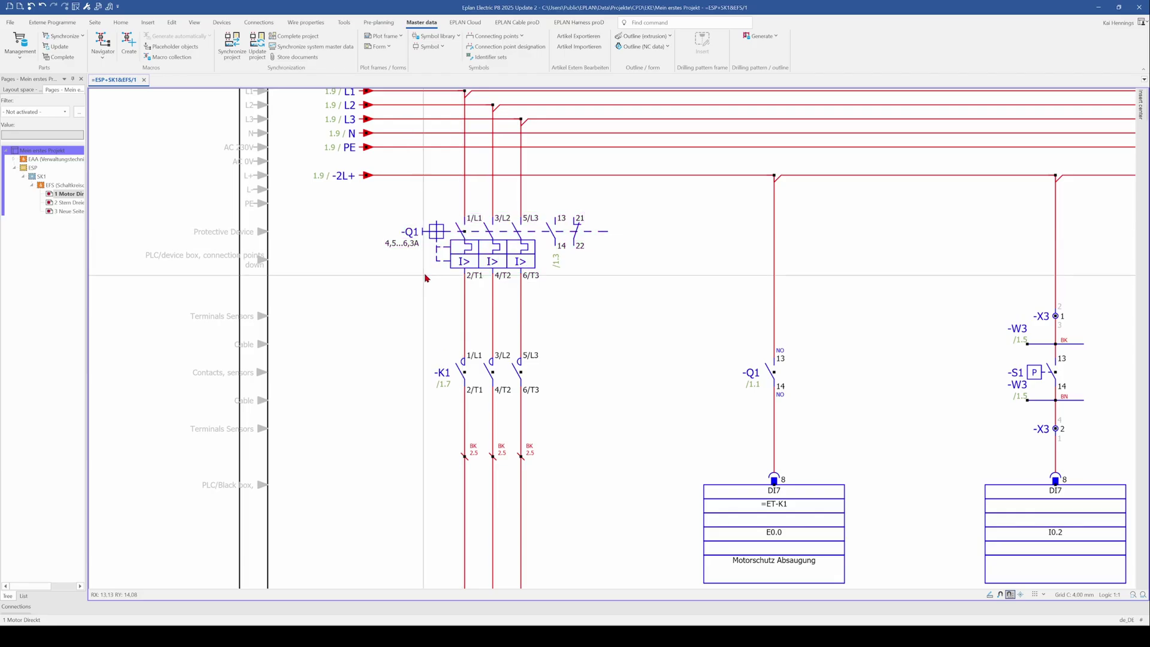
scroll(467, 271, up, 3)
scroll(467, 270, down, 4)
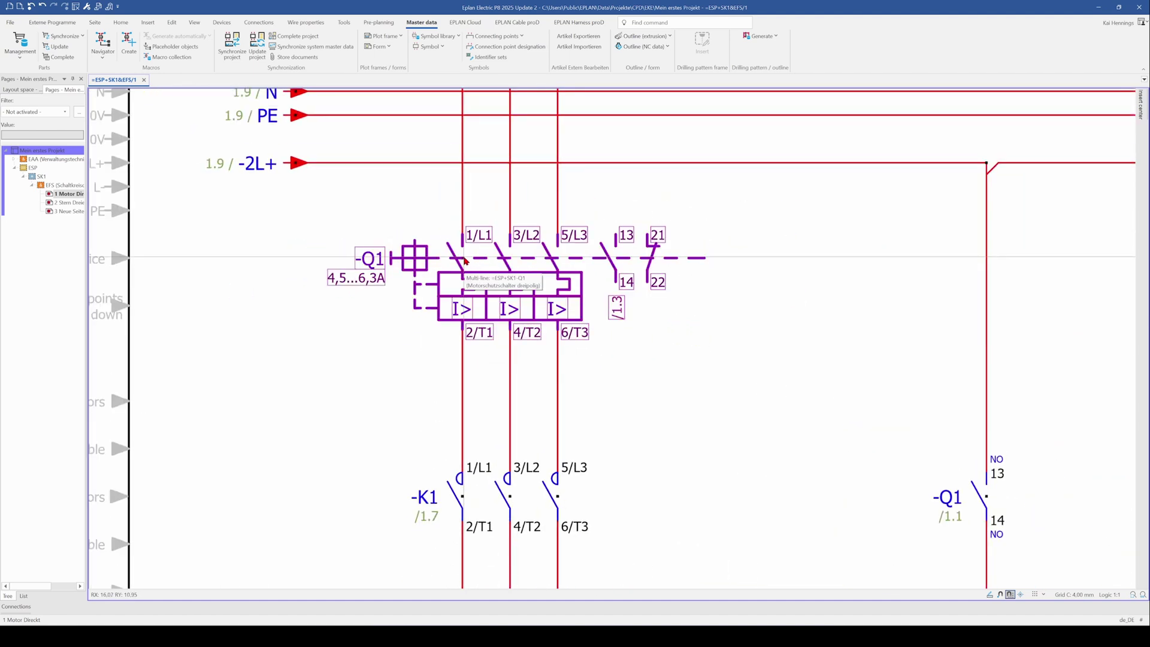
scroll(467, 262, up, 2)
scroll(465, 262, down, 2)
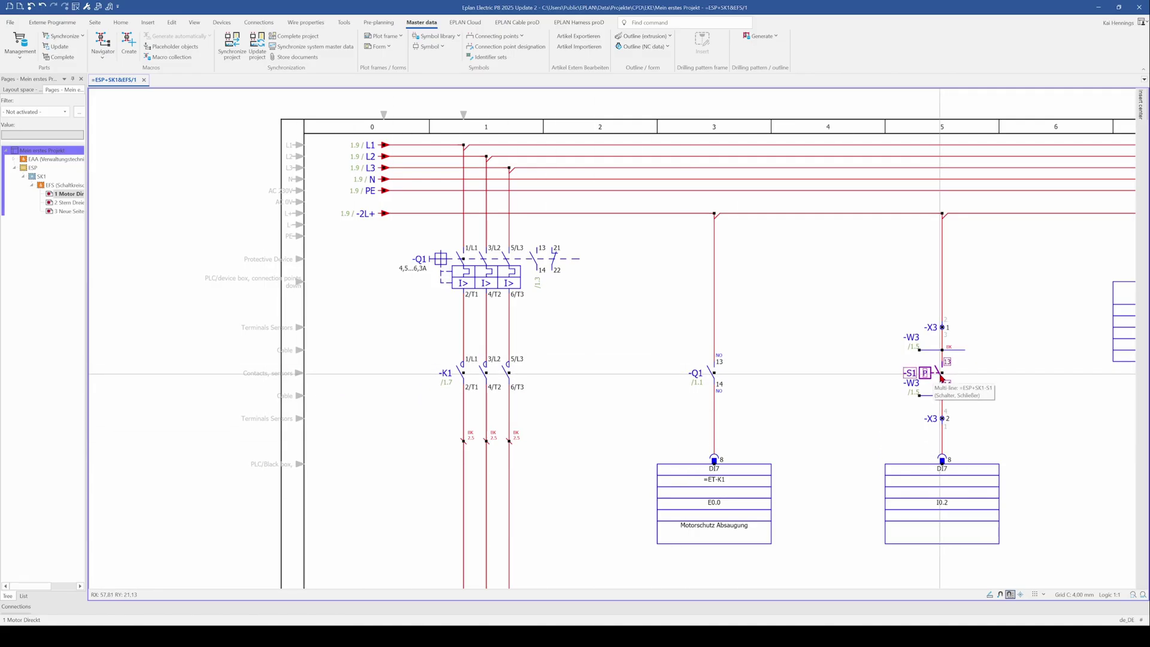
scroll(960, 375, up, 1)
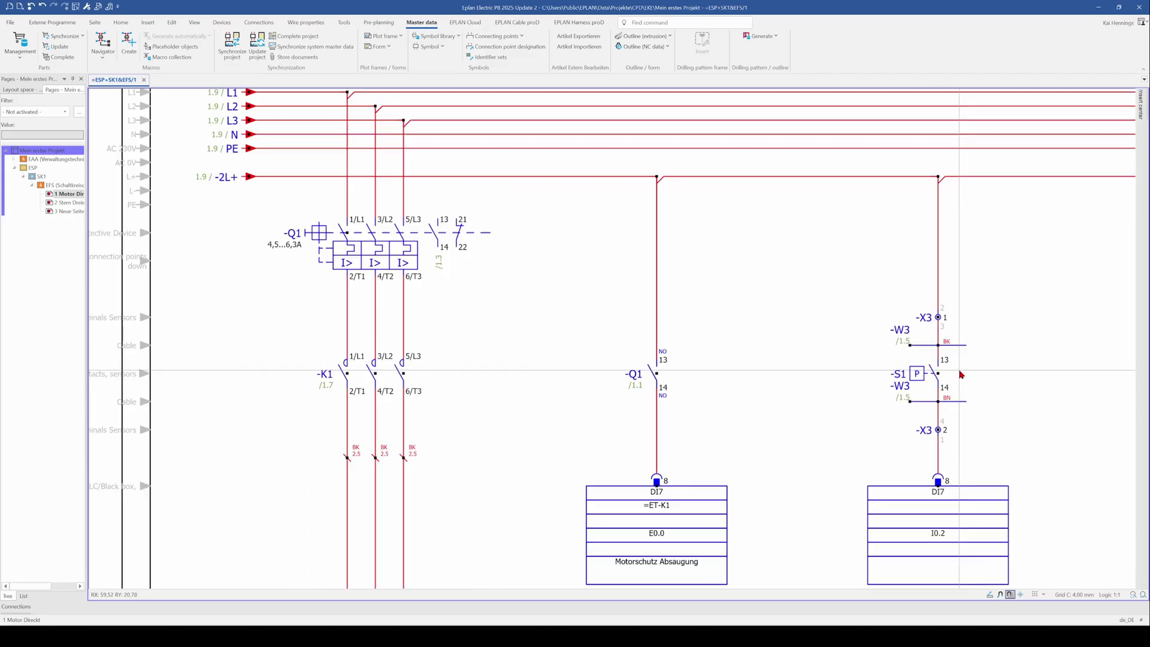
scroll(960, 375, up, 1)
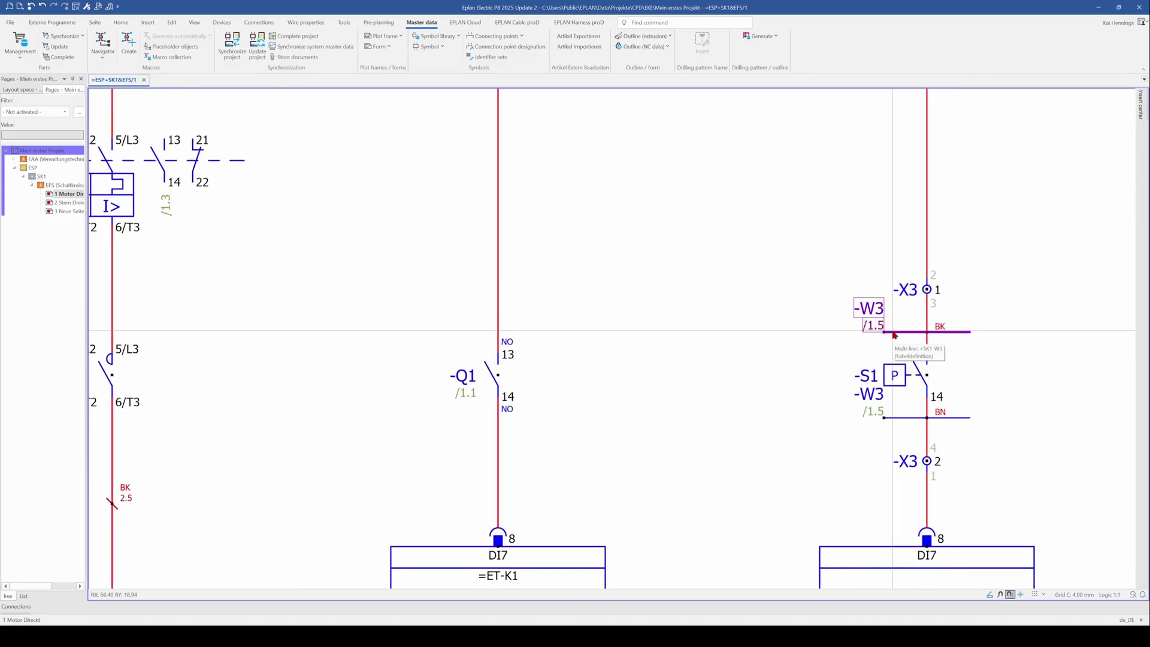
scroll(894, 335, down, 2)
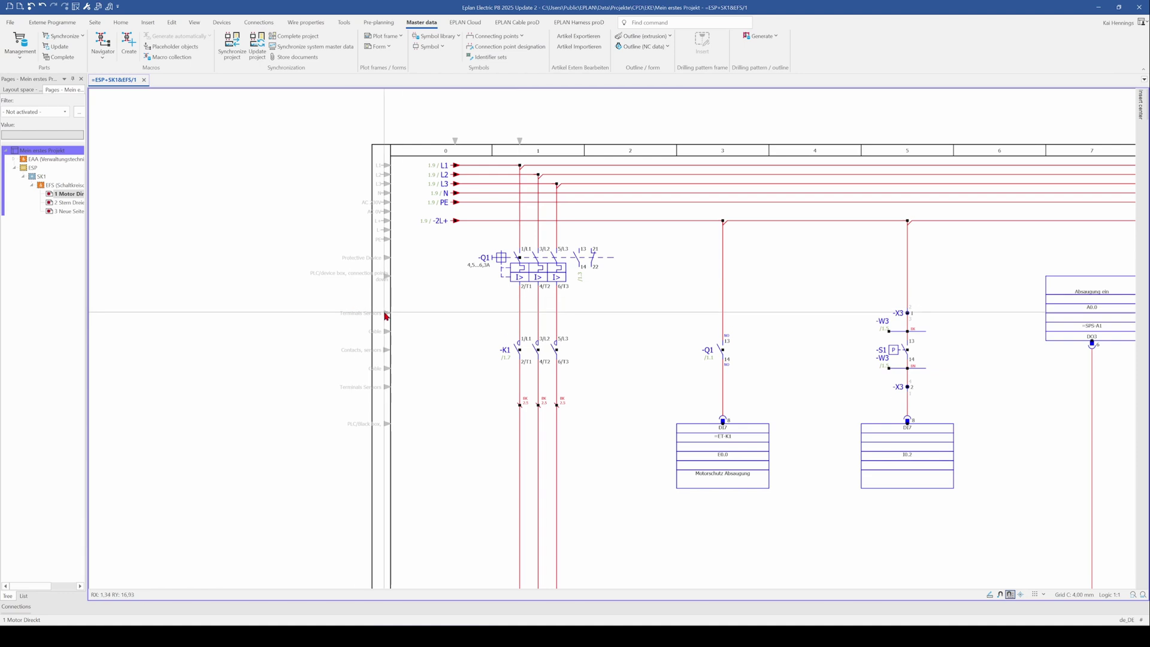
scroll(491, 354, down, 2)
middle_drag(513, 441, 527, 304)
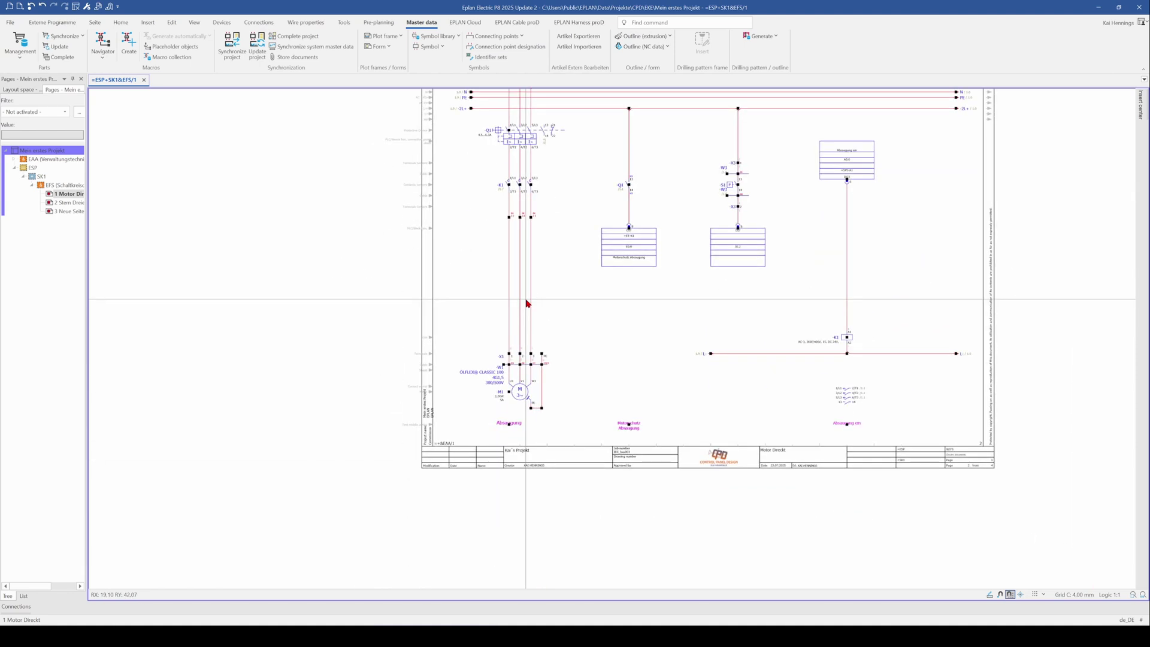
scroll(481, 374, up, 4)
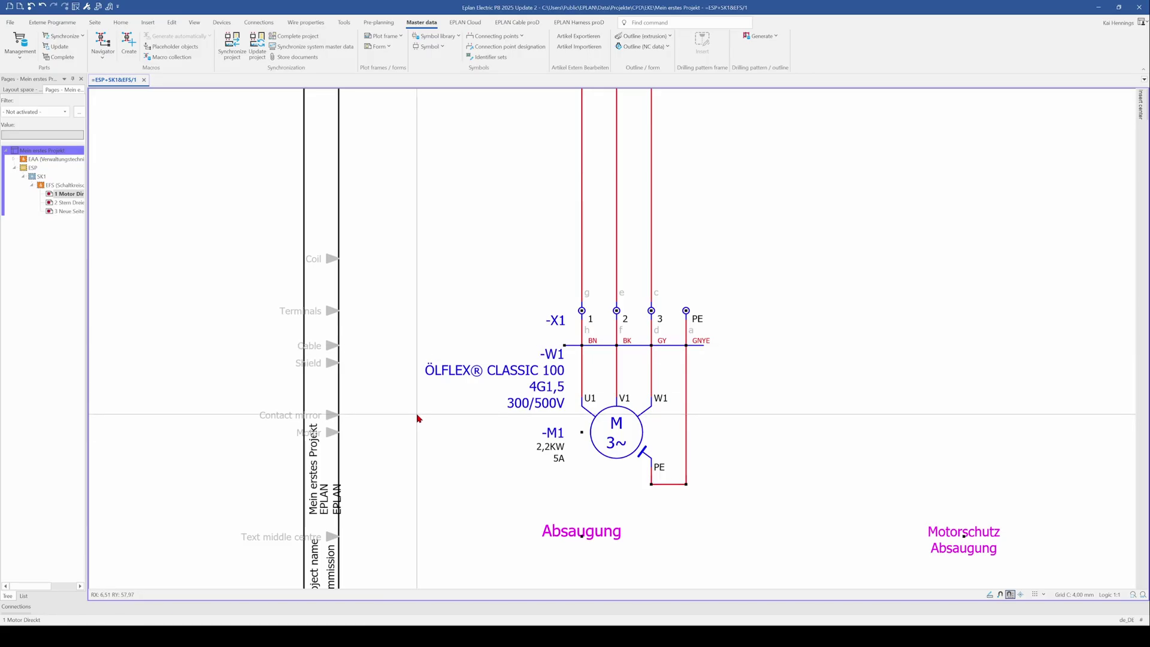
scroll(417, 418, down, 3)
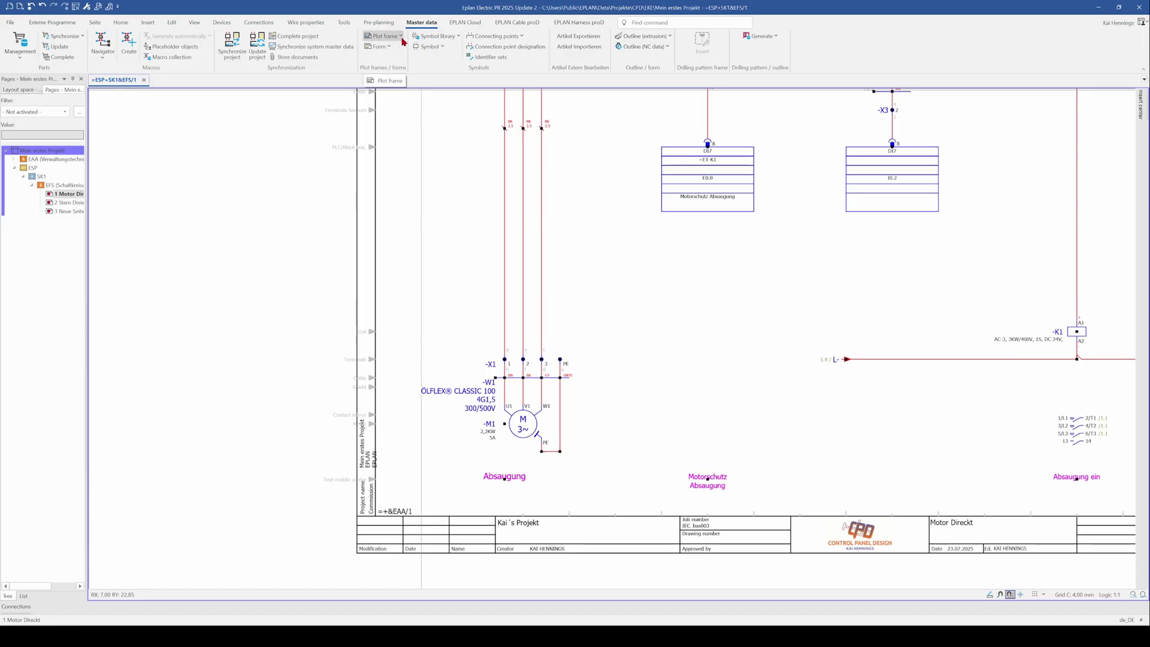
Step: Open the plot frame file [CPD]_FN1_001_V02.fn1 for editing
click(401, 37)
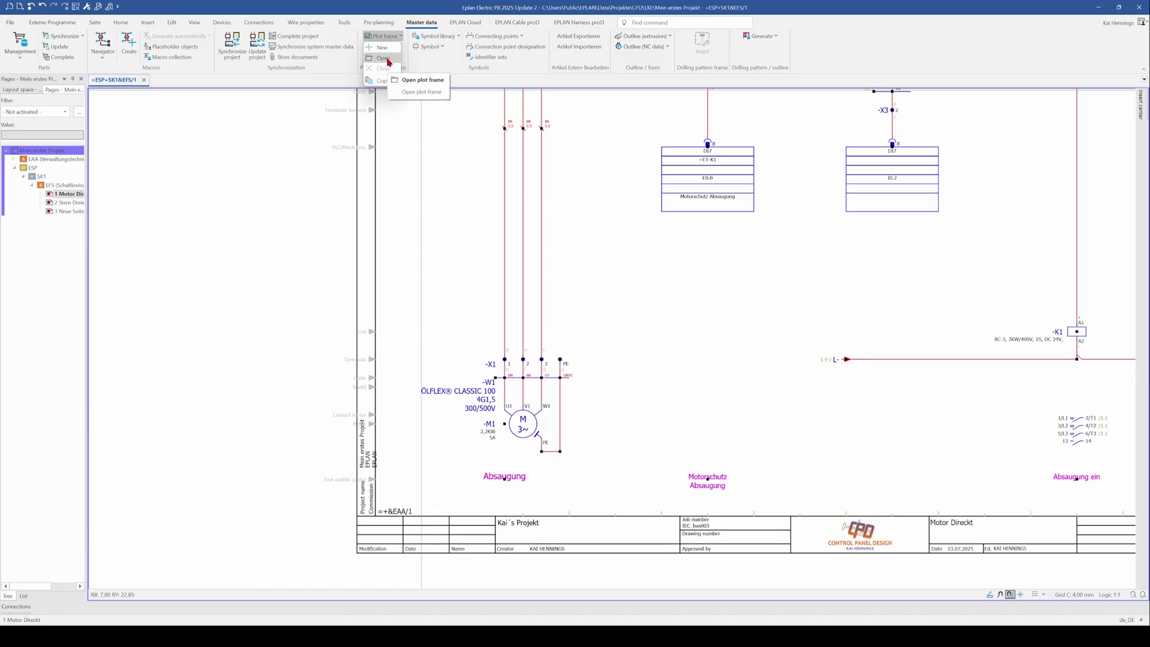
click(383, 58)
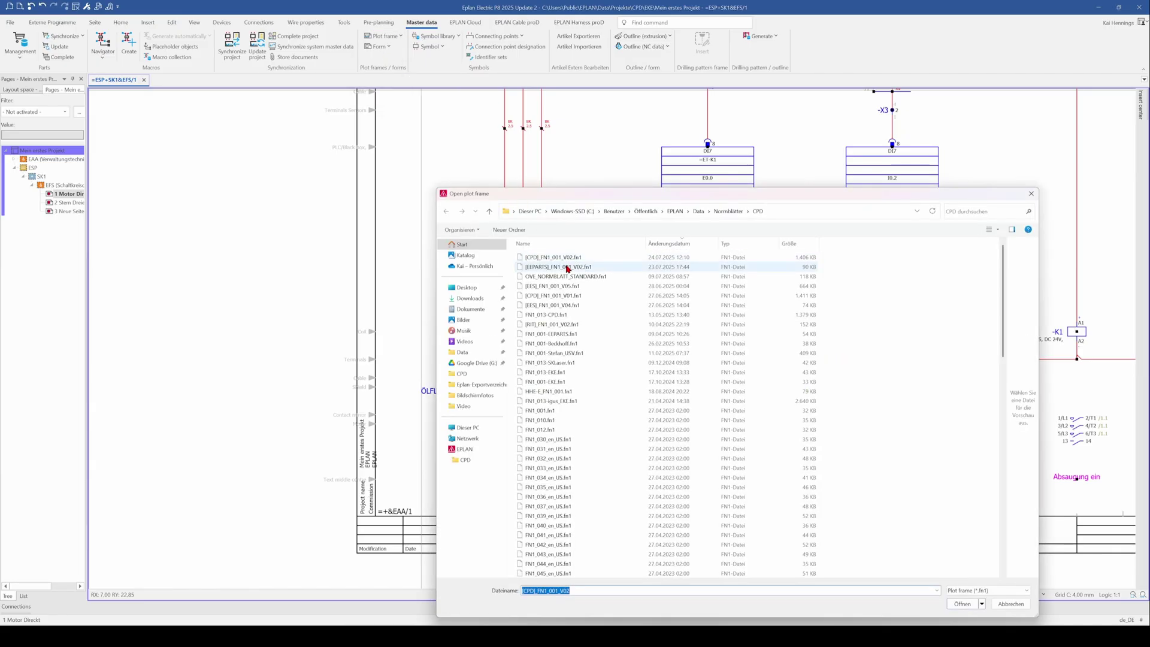
click(568, 257)
click(962, 604)
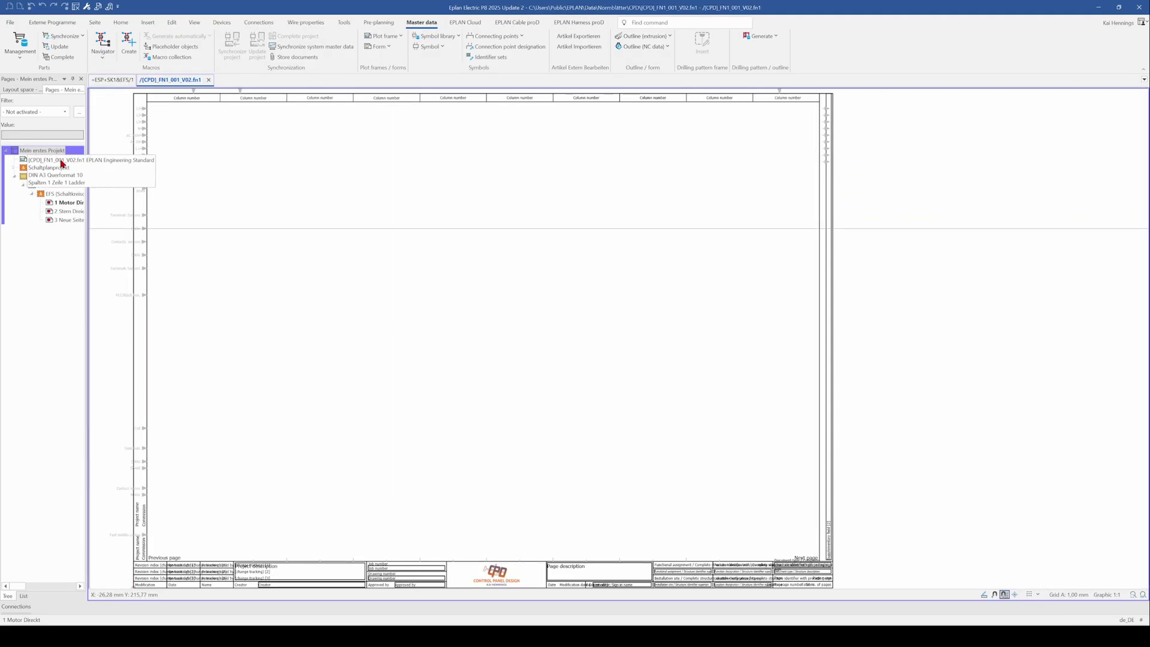
Step: Confirm the plot frame's Contact image margin (in path) is 60 mm, then cancel the properties
right_click(32, 163)
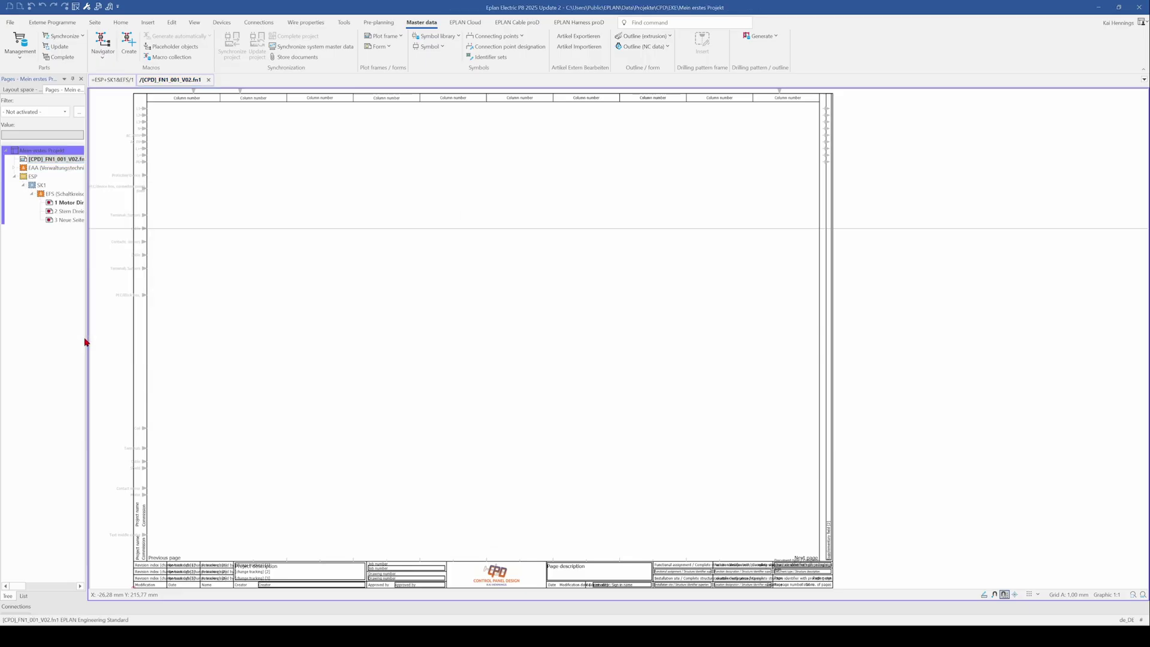
click(85, 339)
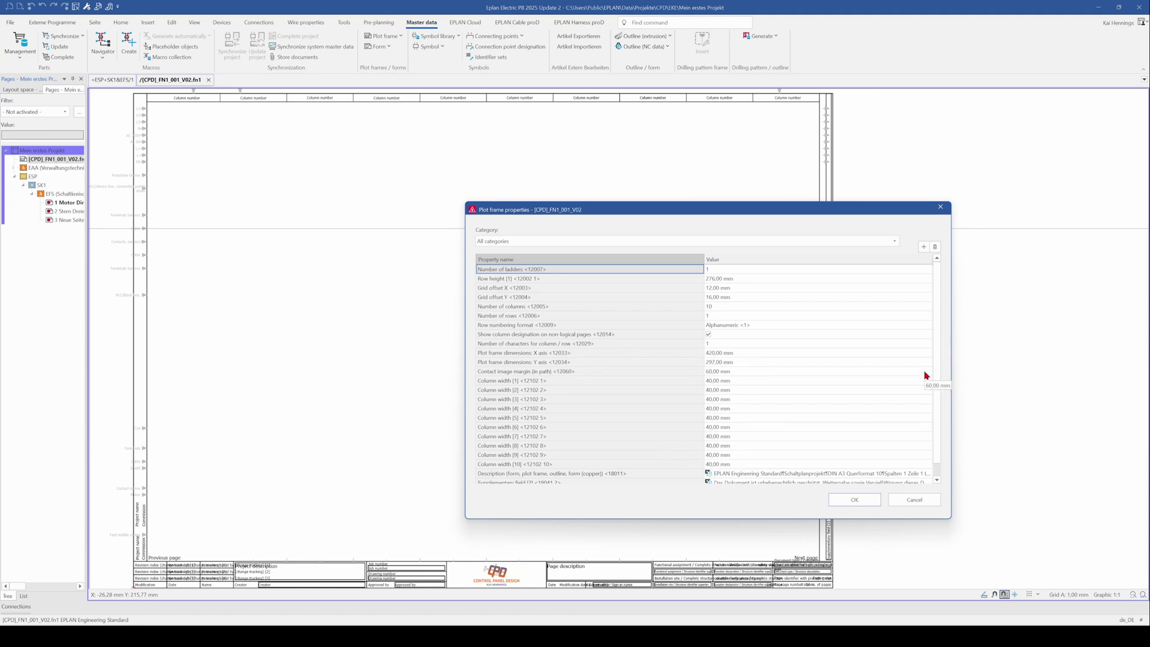
drag(938, 365, 938, 389)
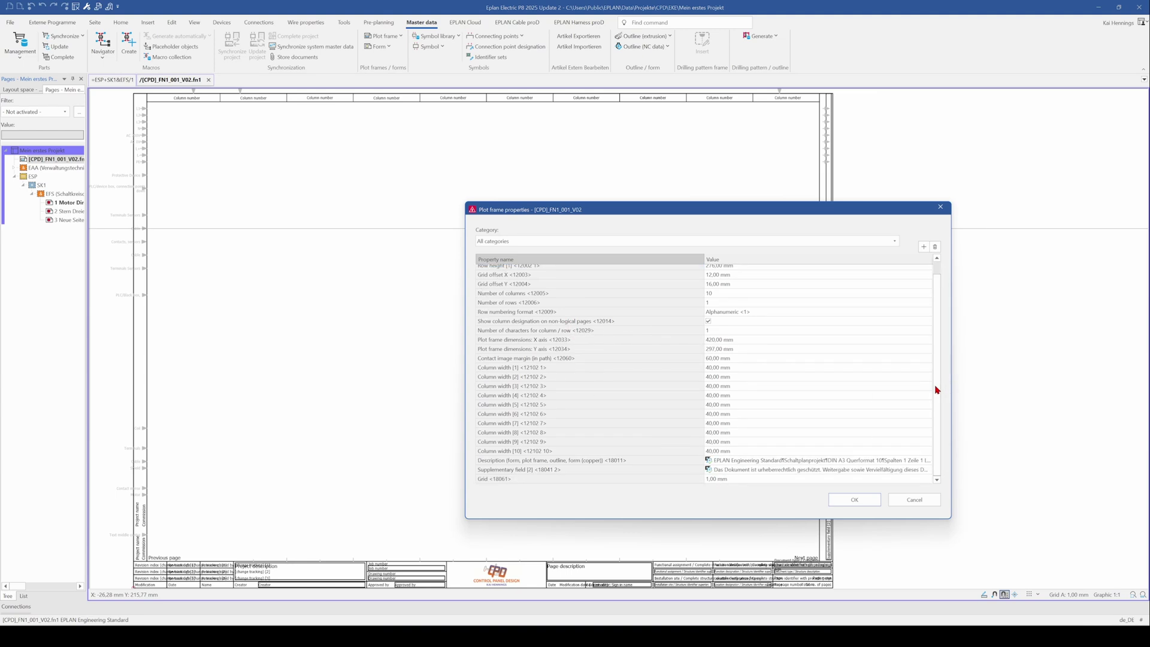
click(634, 358)
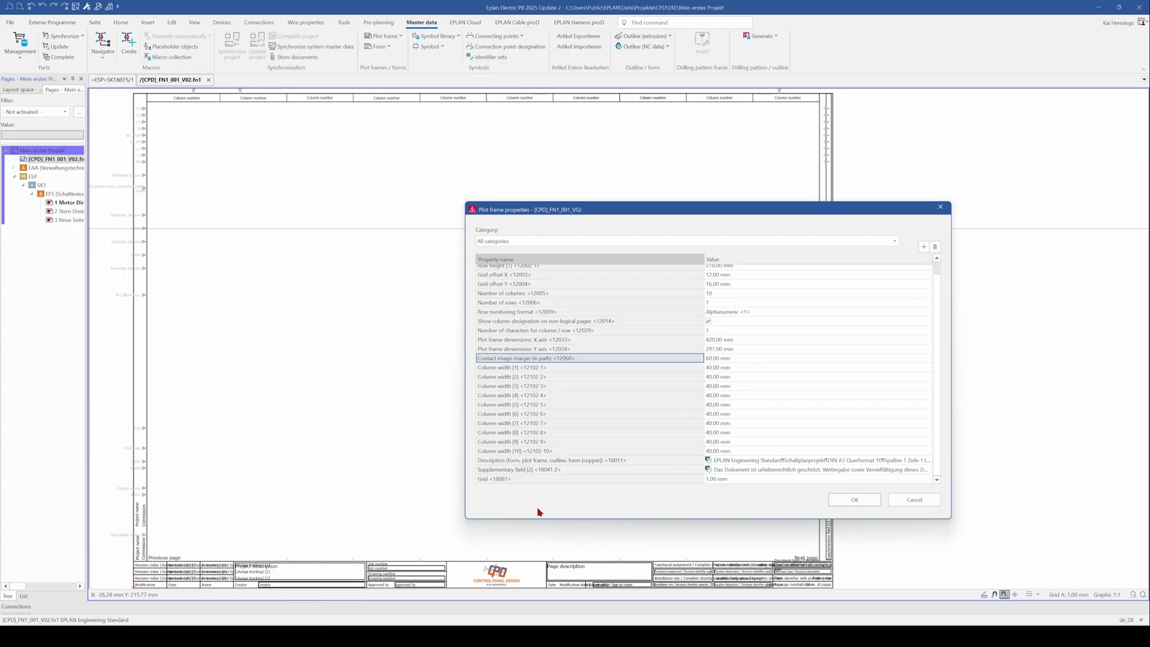
click(900, 499)
click(907, 502)
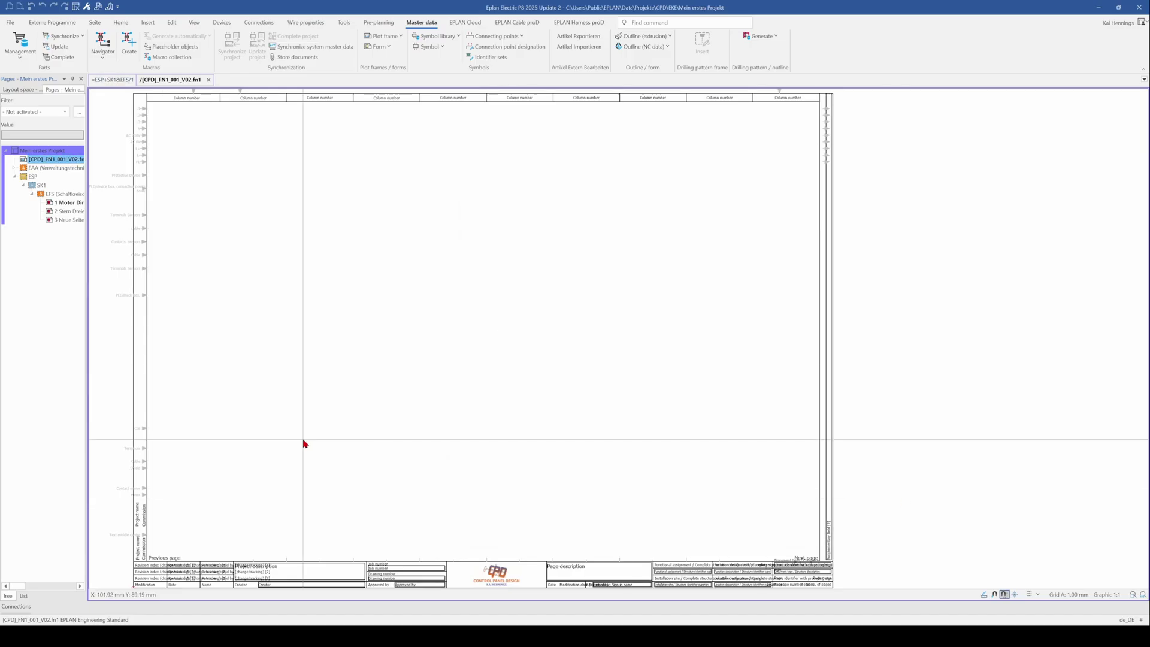
Step: Add a vertical 60 mm linear dimension beside the frame's lower left border
scroll(303, 441, up, 6)
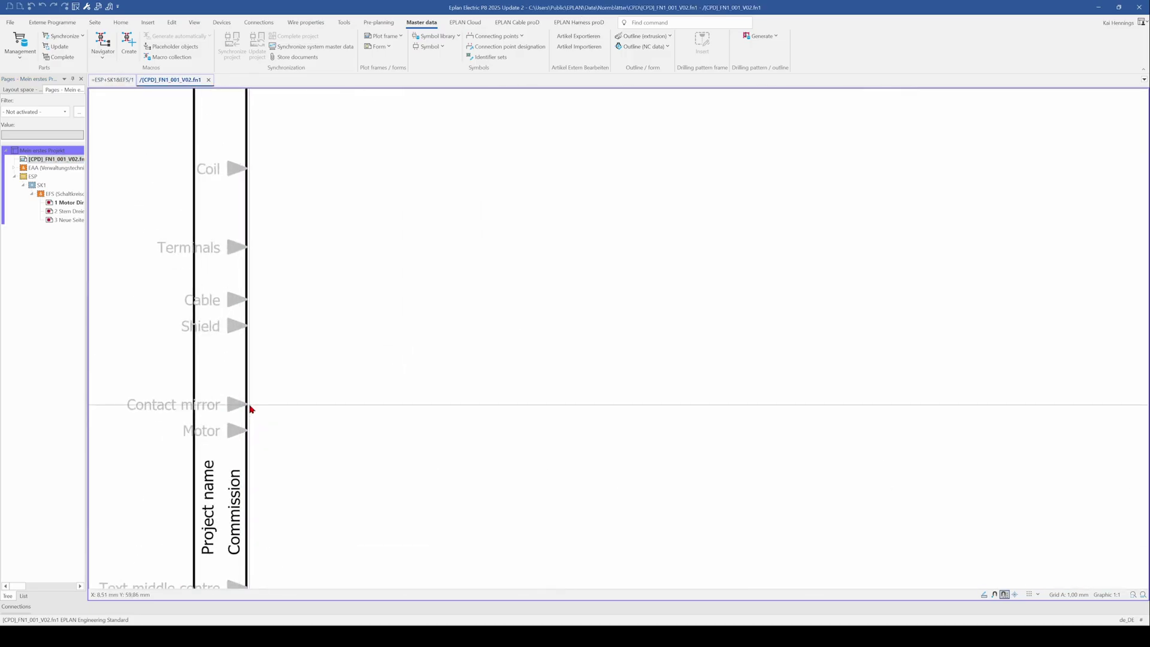
scroll(236, 417, down, 6)
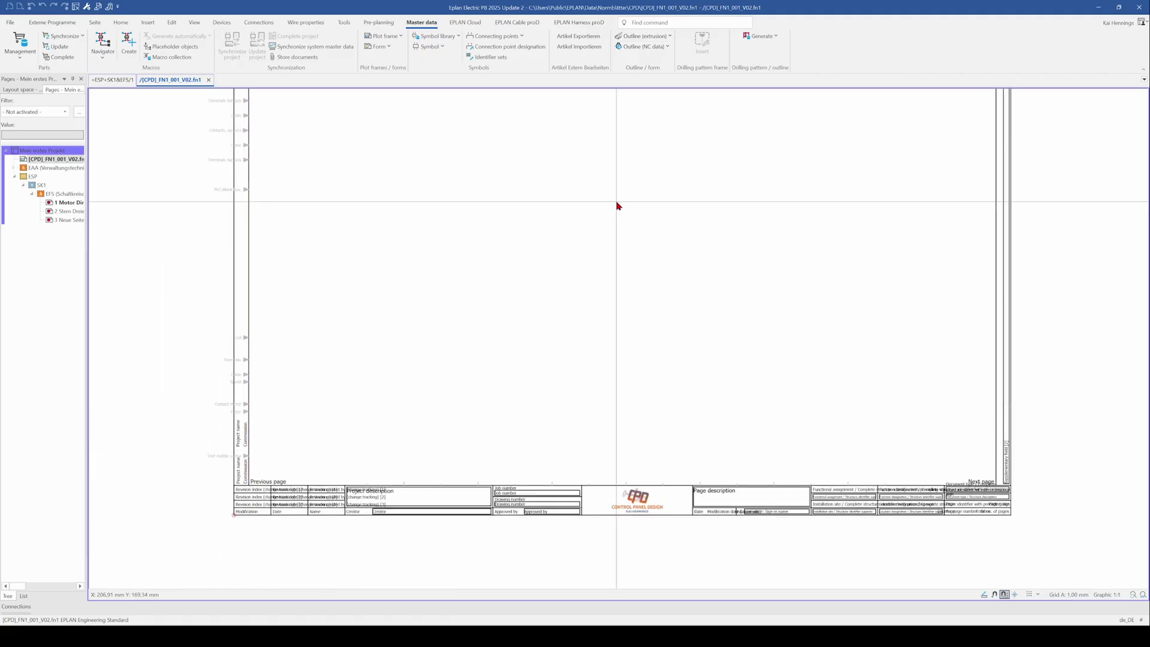
click(147, 23)
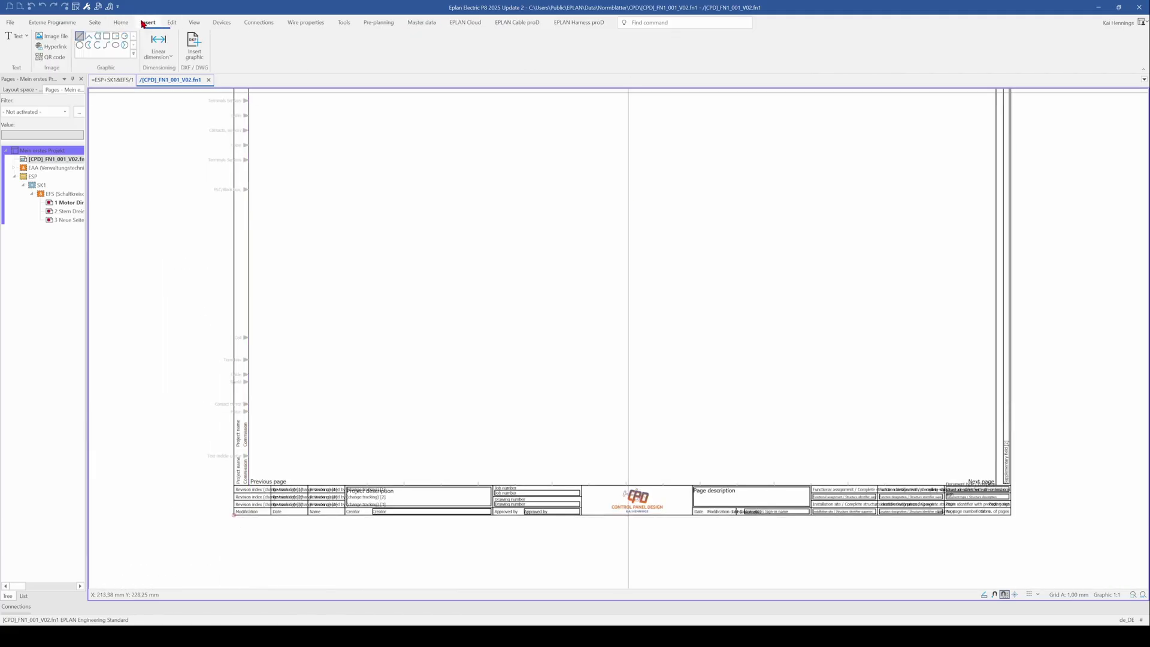
click(158, 42)
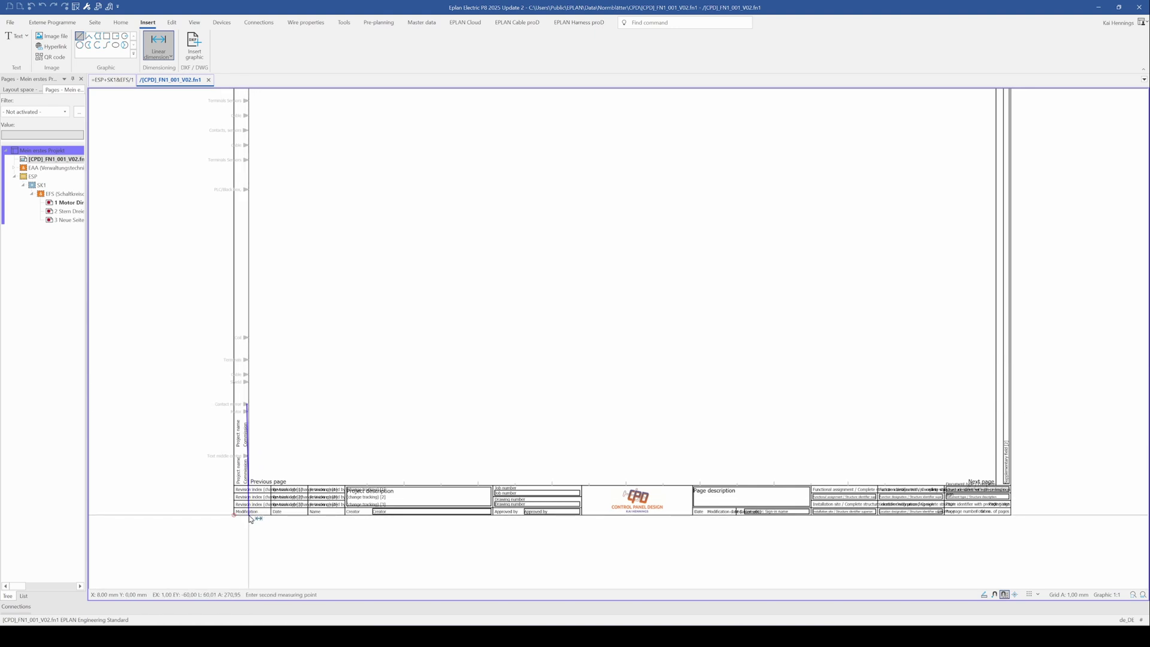
click(249, 515)
click(187, 513)
key(Escape)
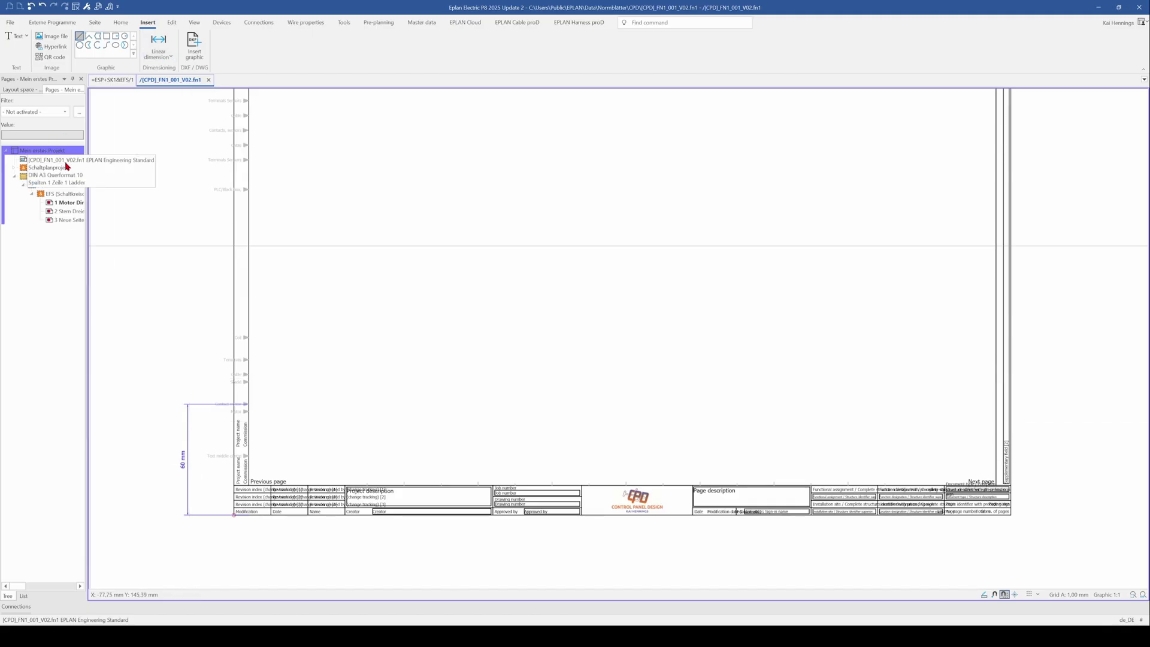
Step: Reopen and cancel the plot frame properties, then select the 60 mm dimension
right_click(36, 163)
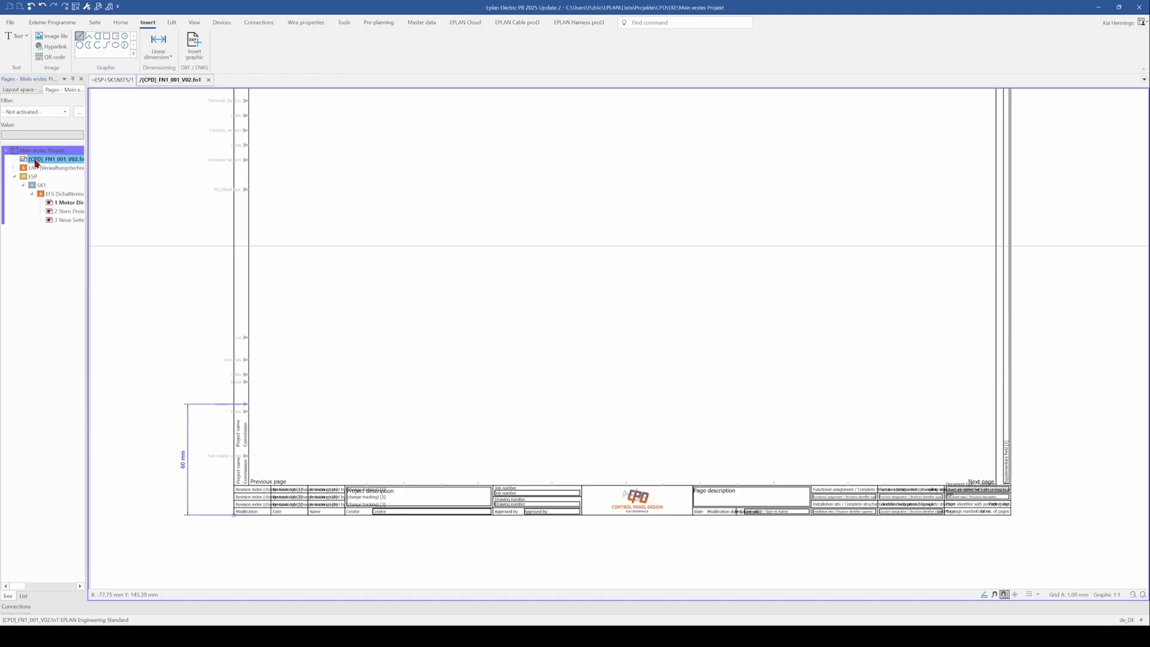
click(84, 336)
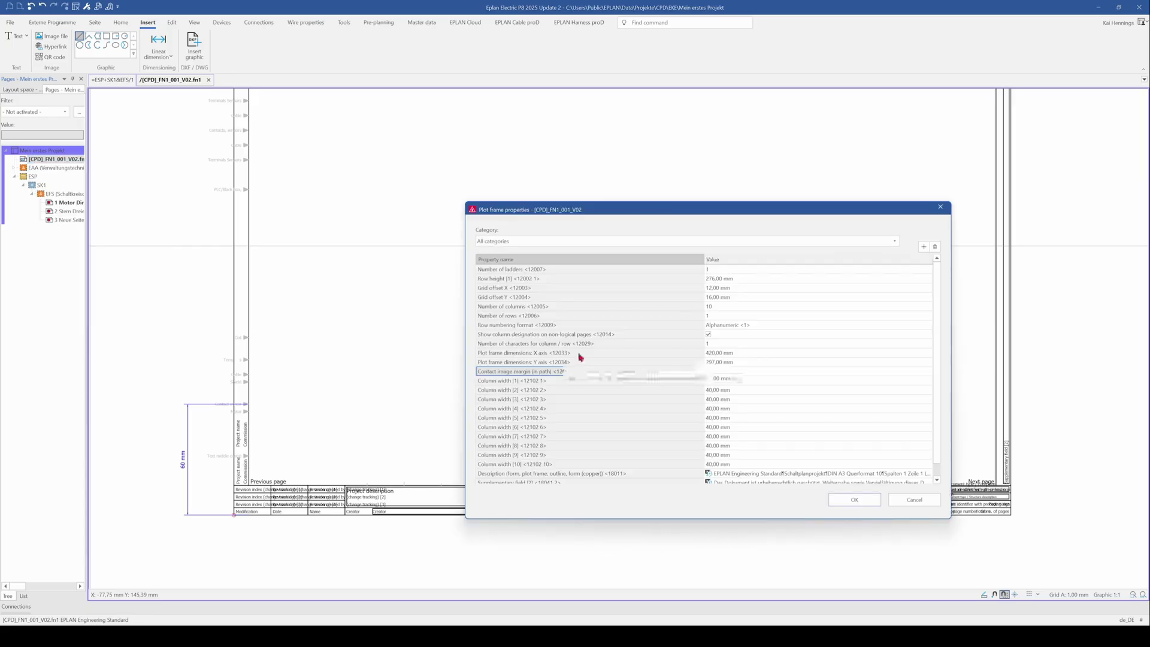
click(915, 501)
click(183, 467)
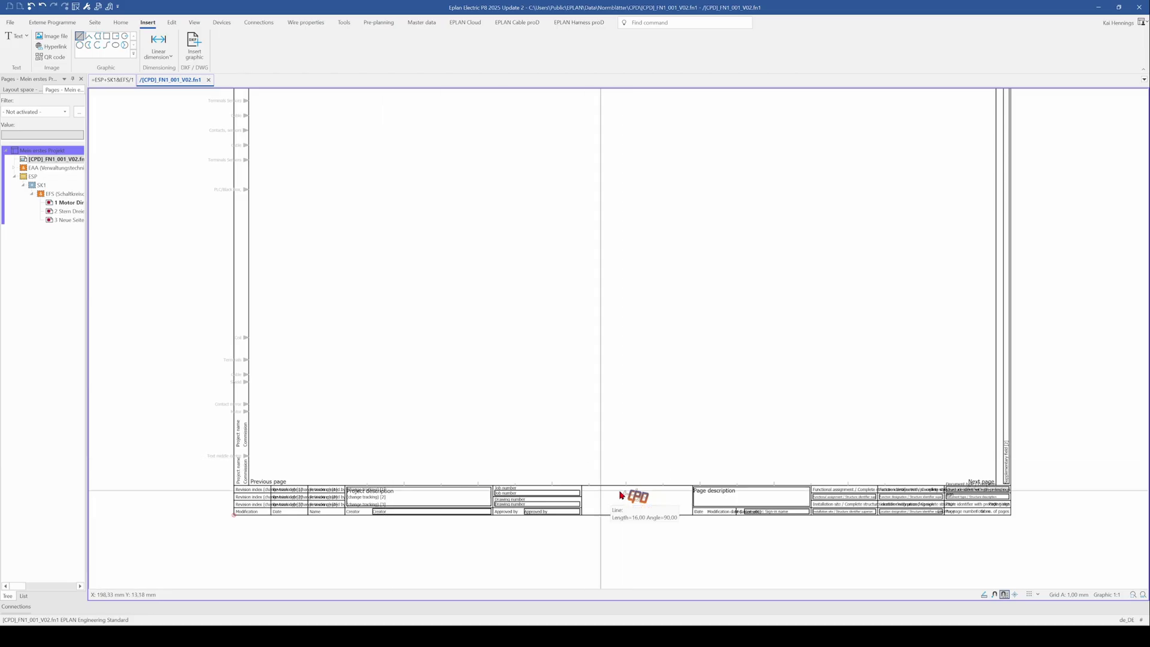
Step: Zoom and pan around the title block to inspect the Job number field
scroll(657, 485, down, 2)
scroll(452, 517, up, 3)
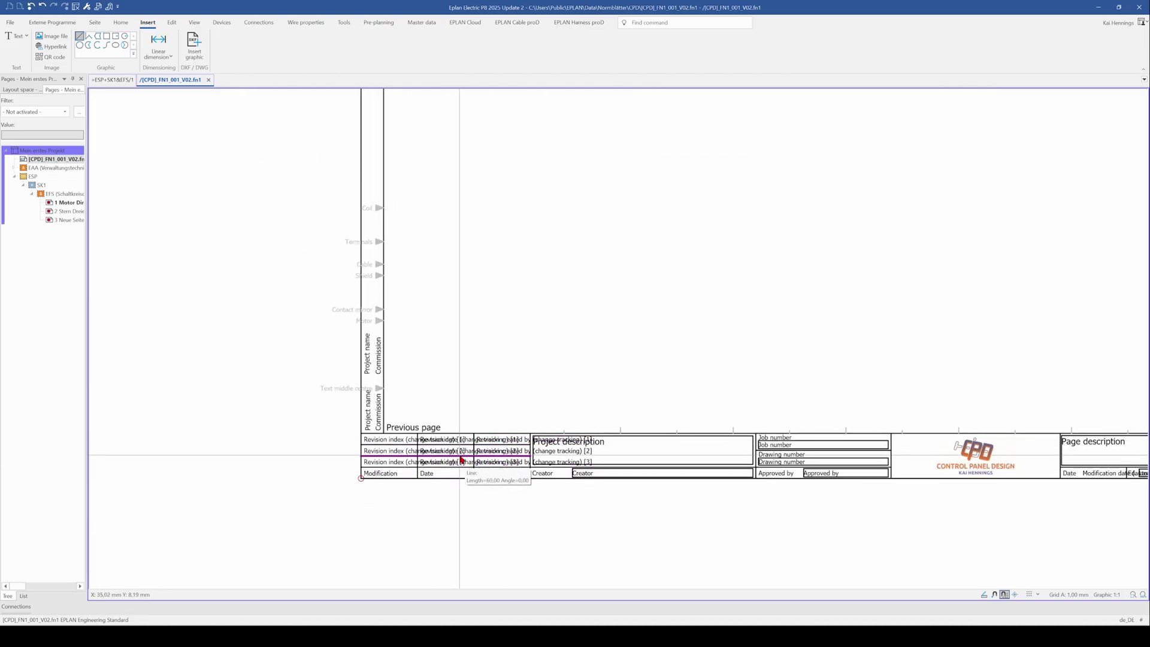
scroll(539, 470, down, 2)
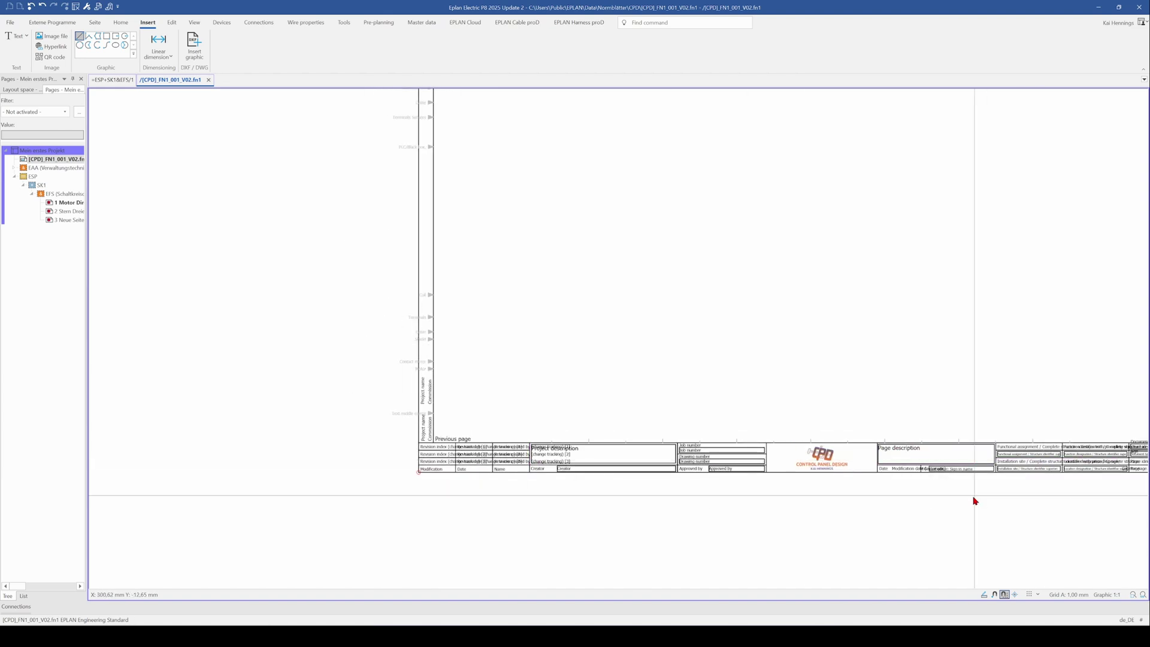
middle_drag(877, 520, 827, 544)
scroll(989, 495, up, 2)
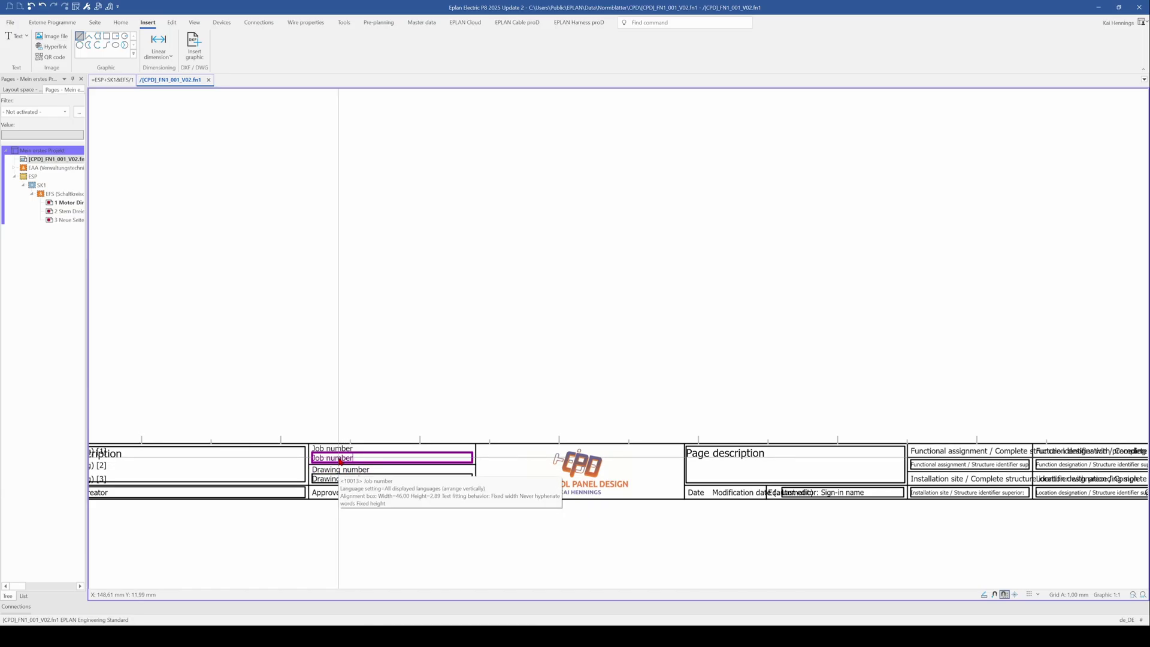
scroll(347, 463, down, 1)
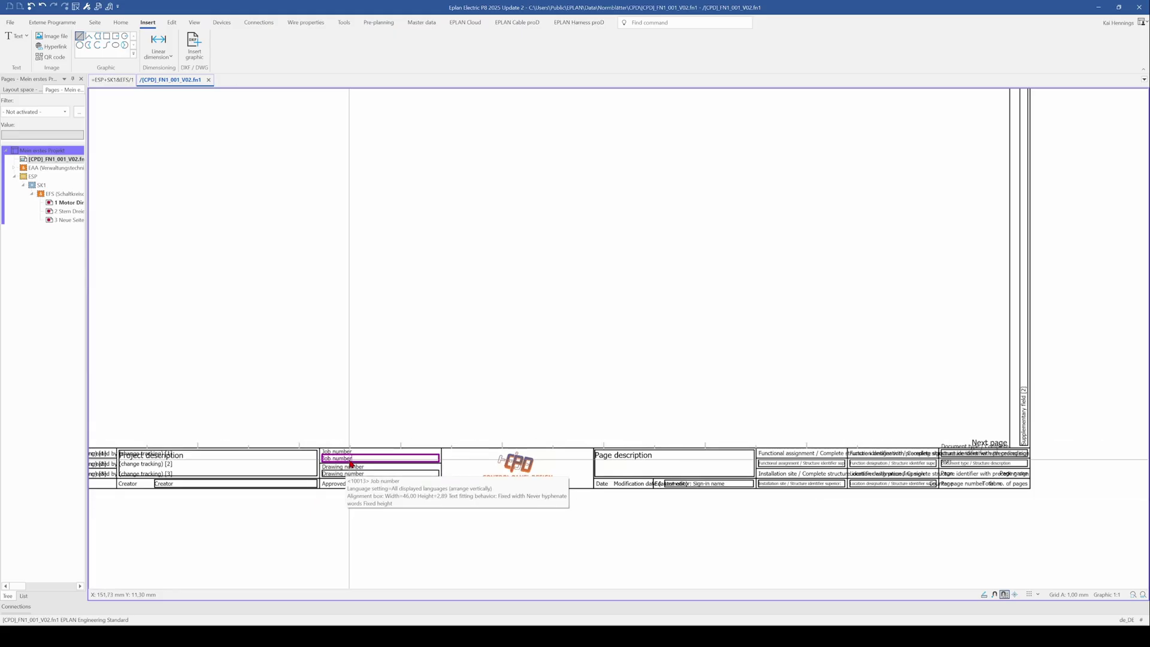
Step: Start inserting a page property text into the plot frame
scroll(351, 464, down, 1)
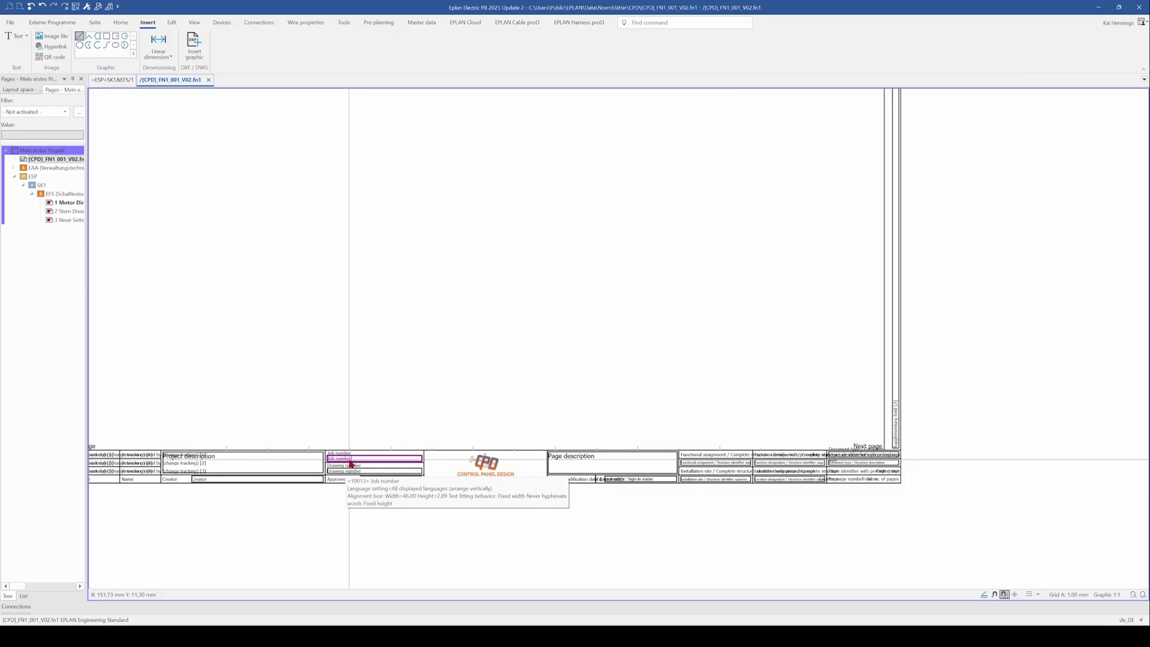
click(26, 36)
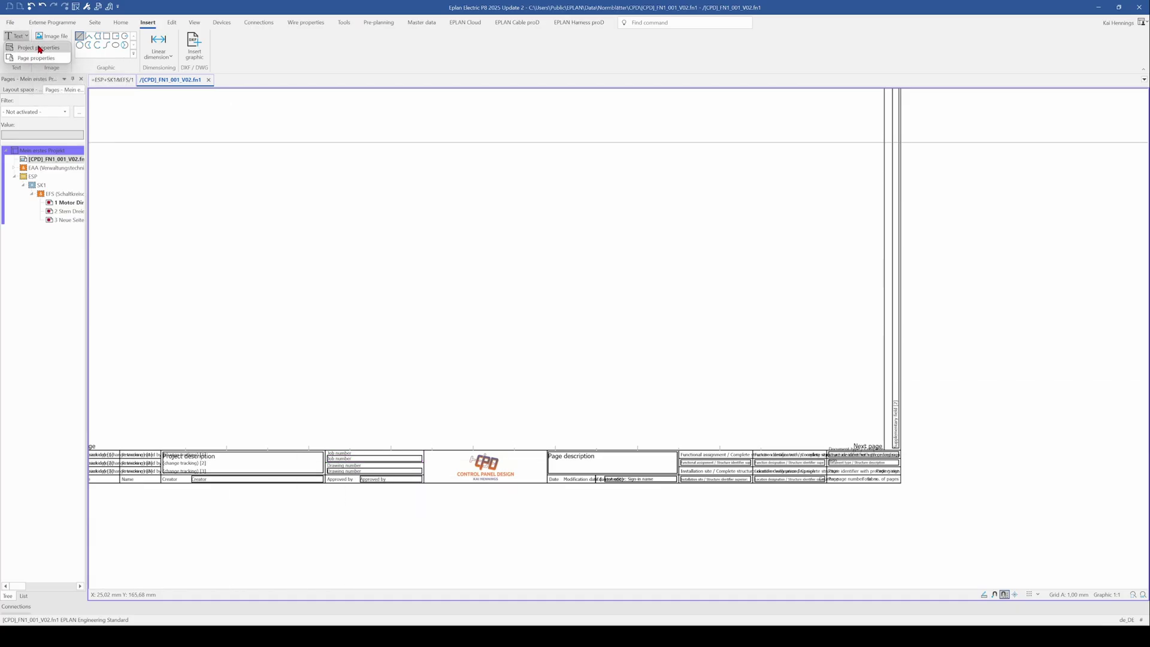
click(36, 58)
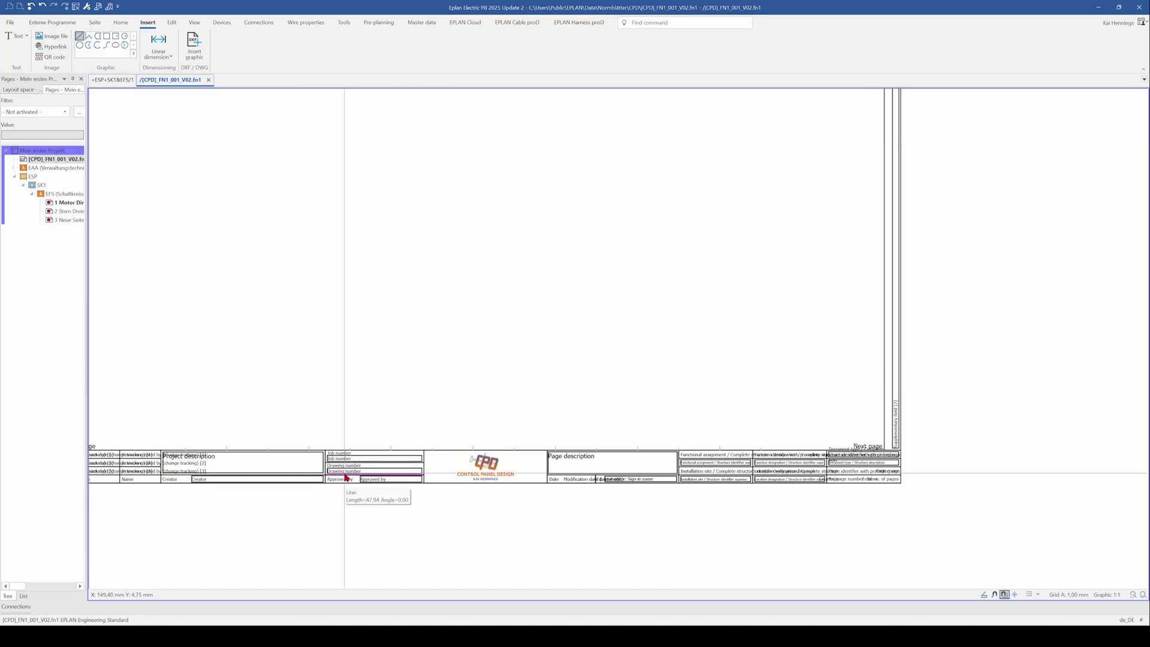
Step: Switch to page =ESP+SK1&EFS/1 and check the Job number value in the project properties
click(110, 79)
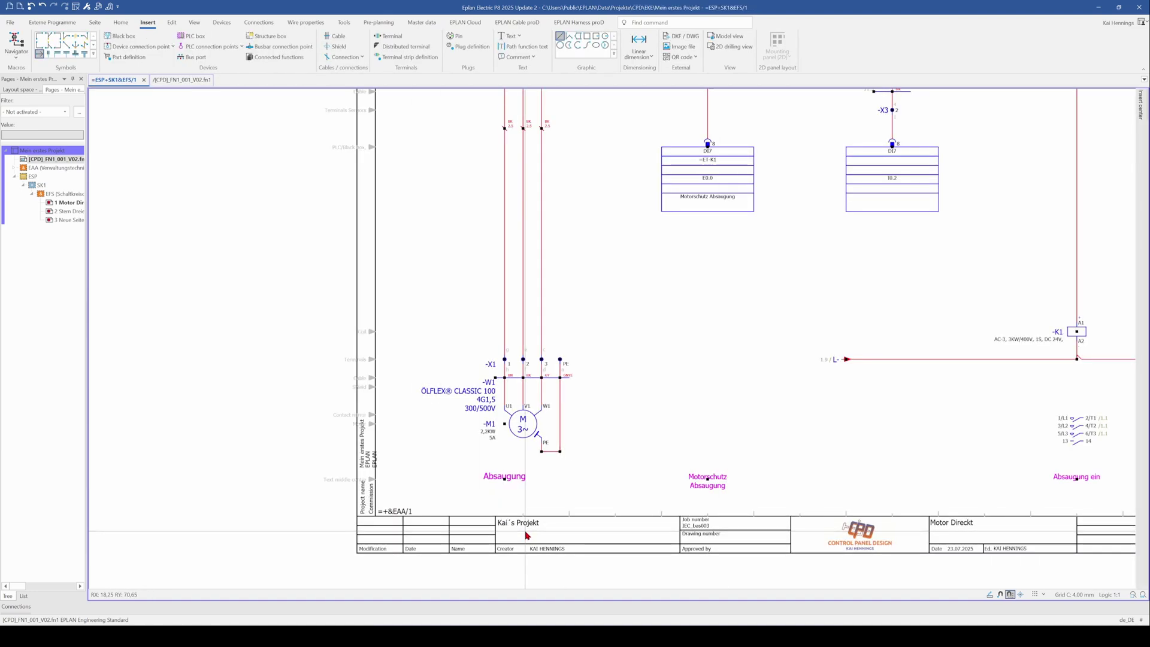
scroll(527, 535, up, 4)
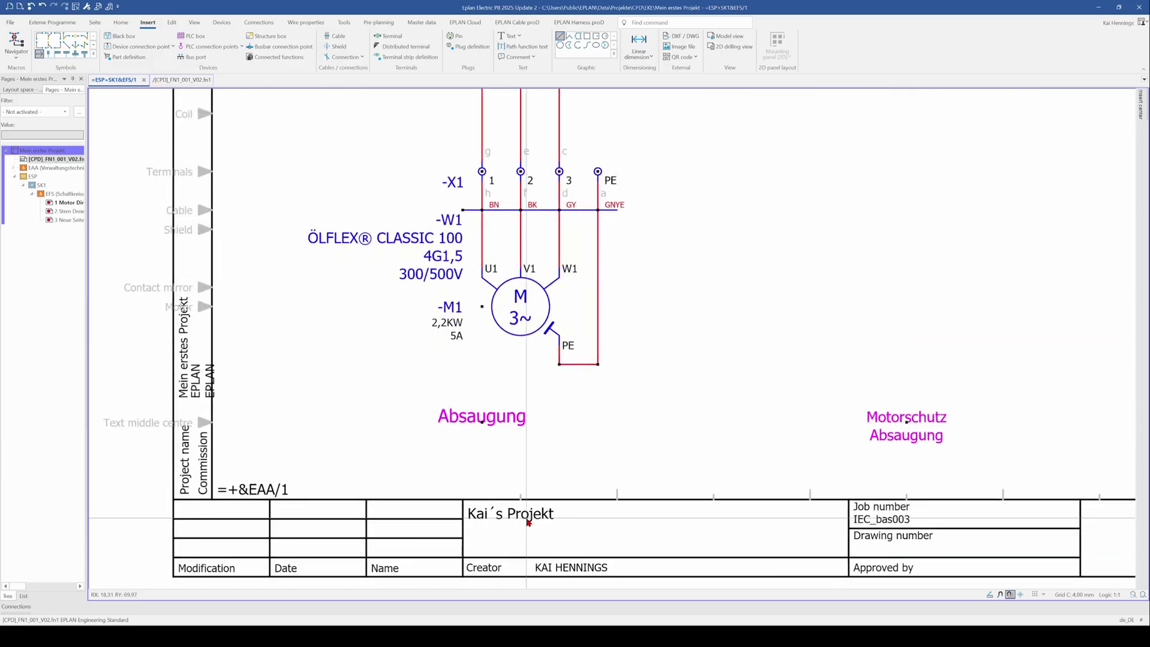
scroll(528, 523, down, 3)
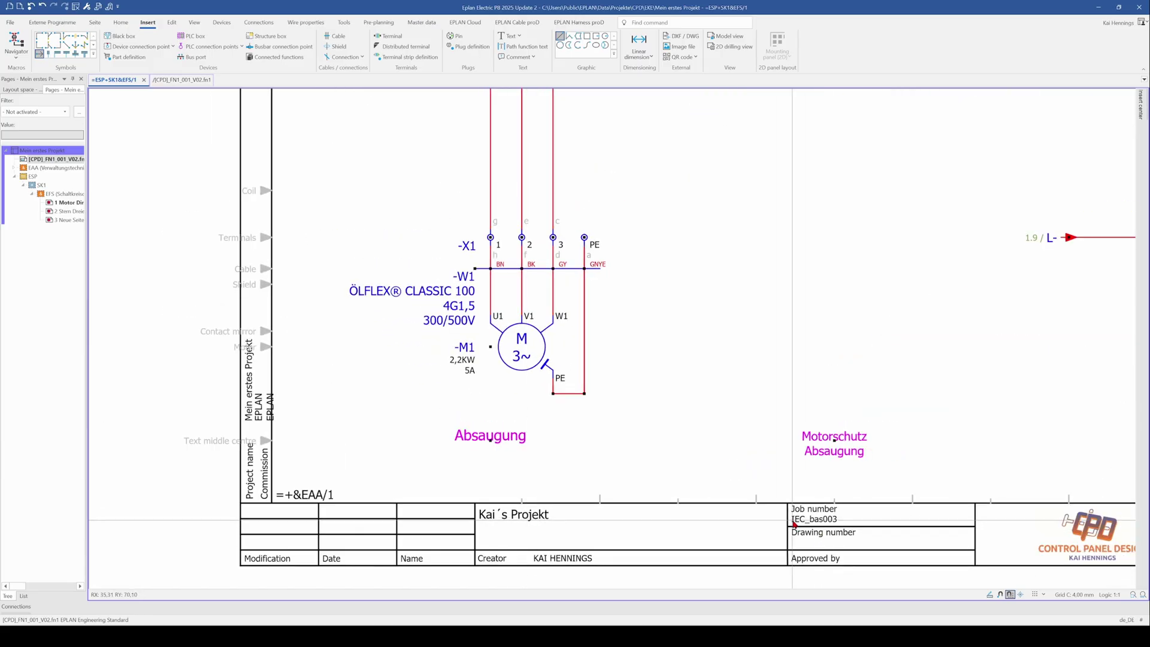
scroll(279, 257, up, 2)
click(10, 22)
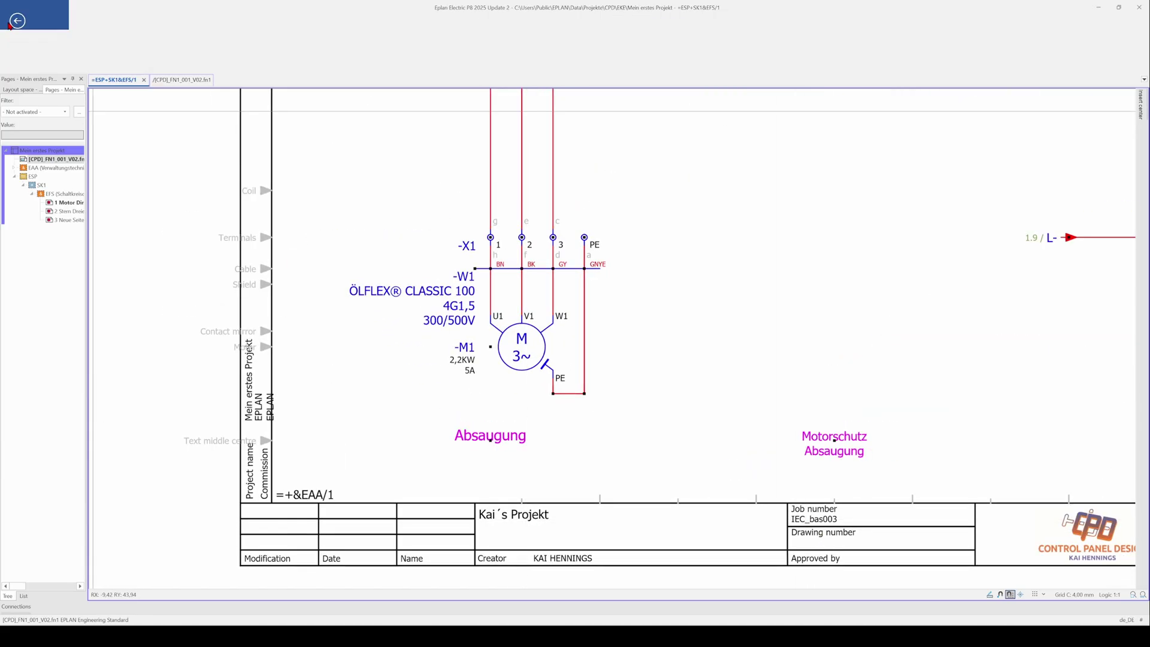
click(110, 95)
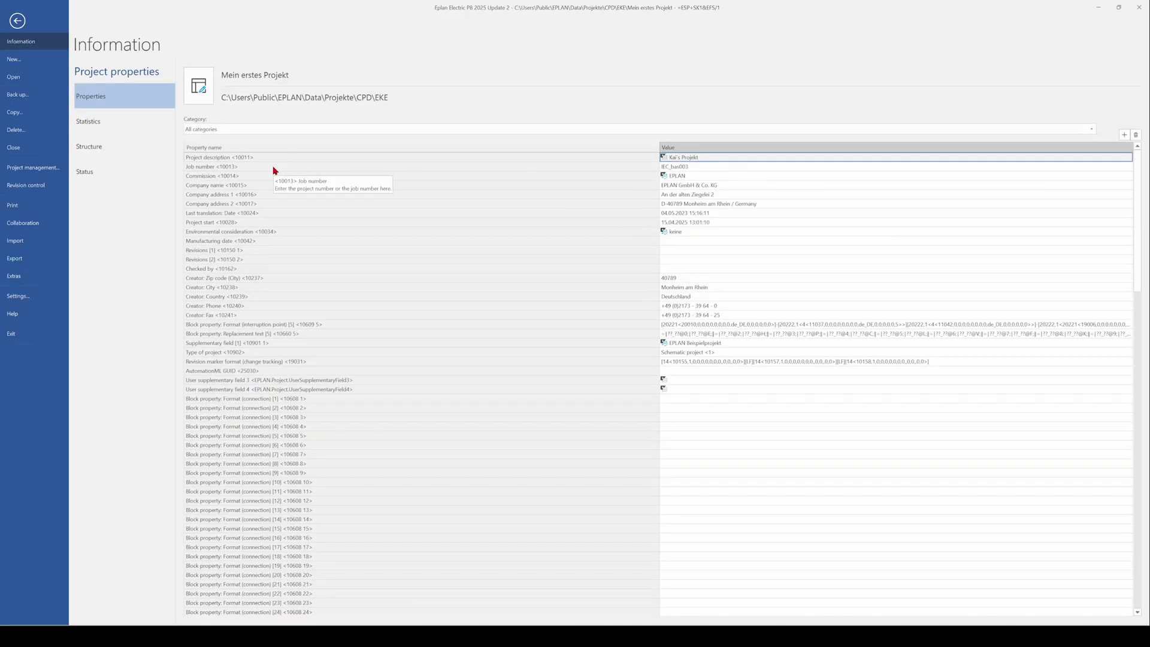
click(287, 170)
click(685, 169)
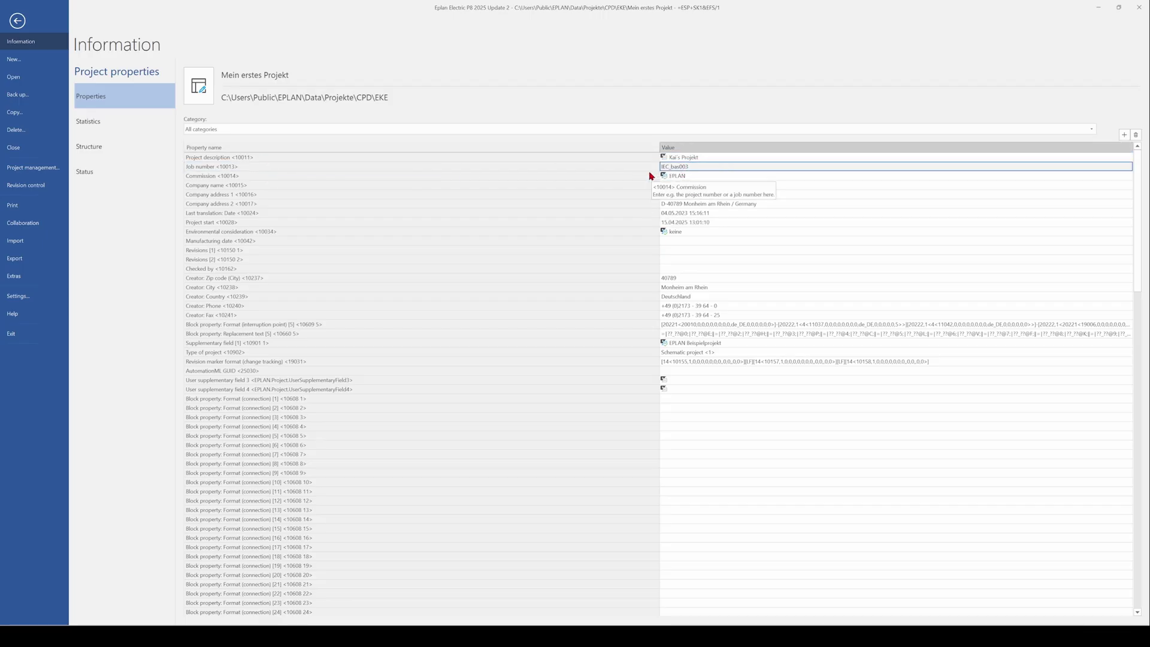
click(18, 21)
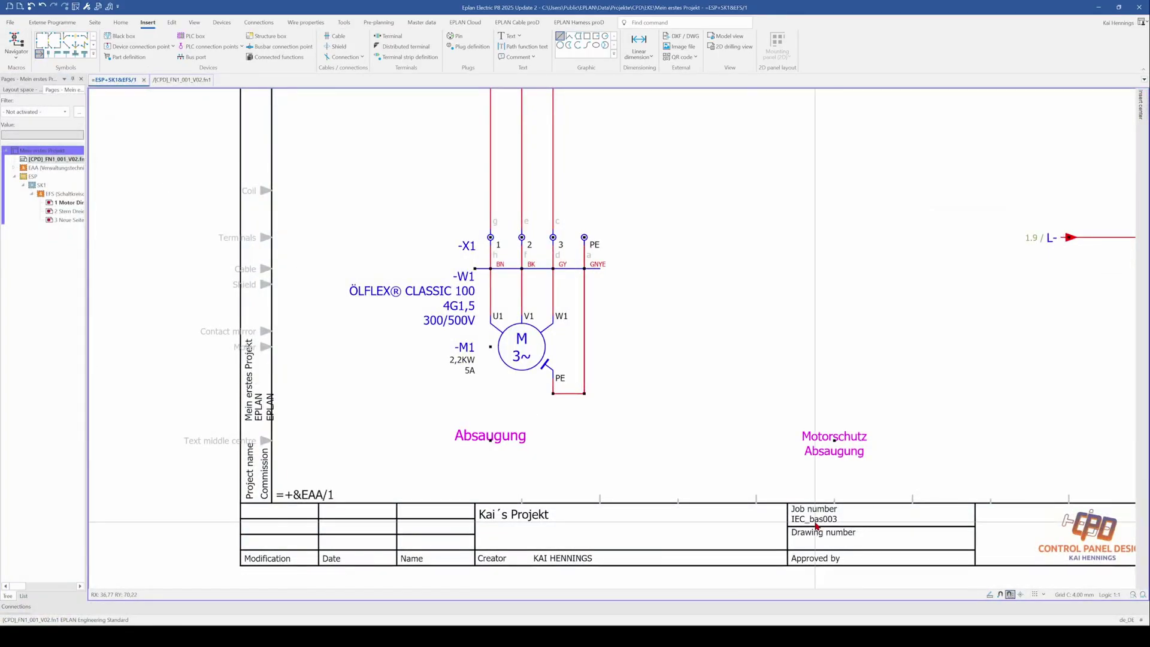
Step: Raise the L- wire and its interruption points slightly on the schematic
scroll(841, 522, down, 2)
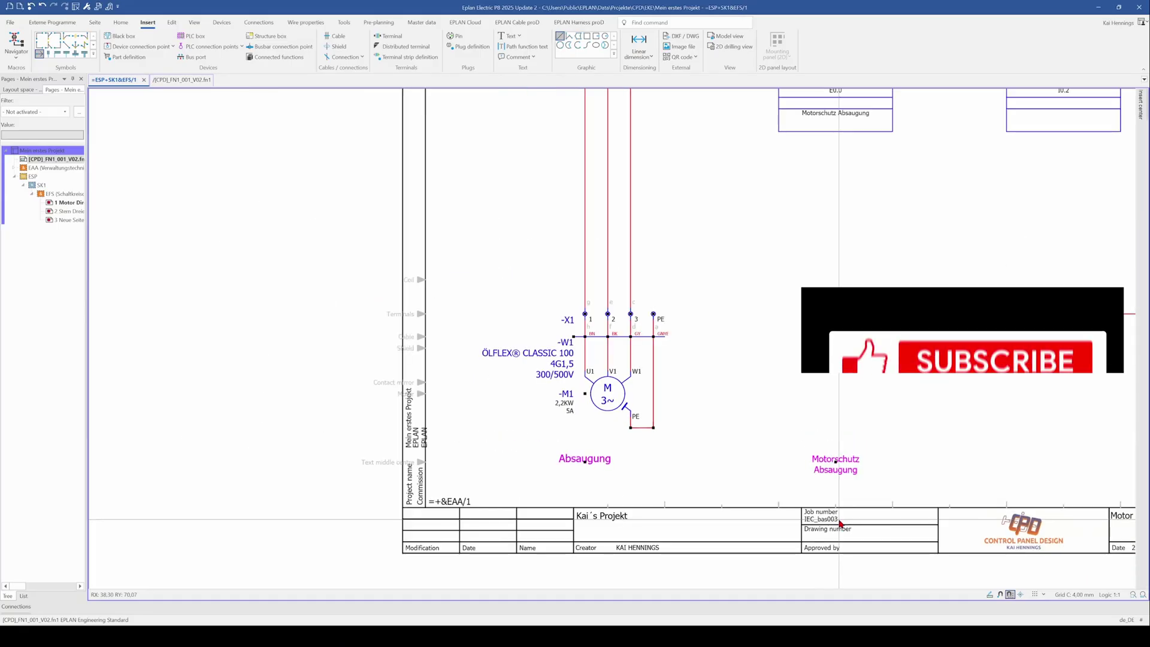
middle_drag(859, 343, 611, 358)
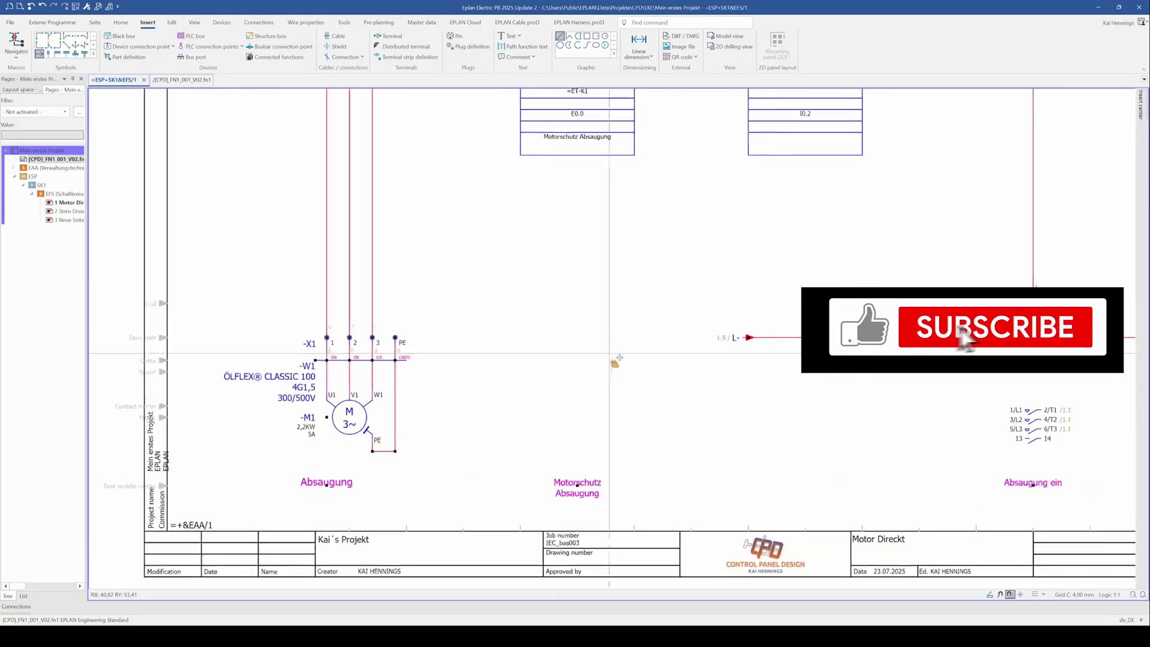
scroll(611, 357, down, 1)
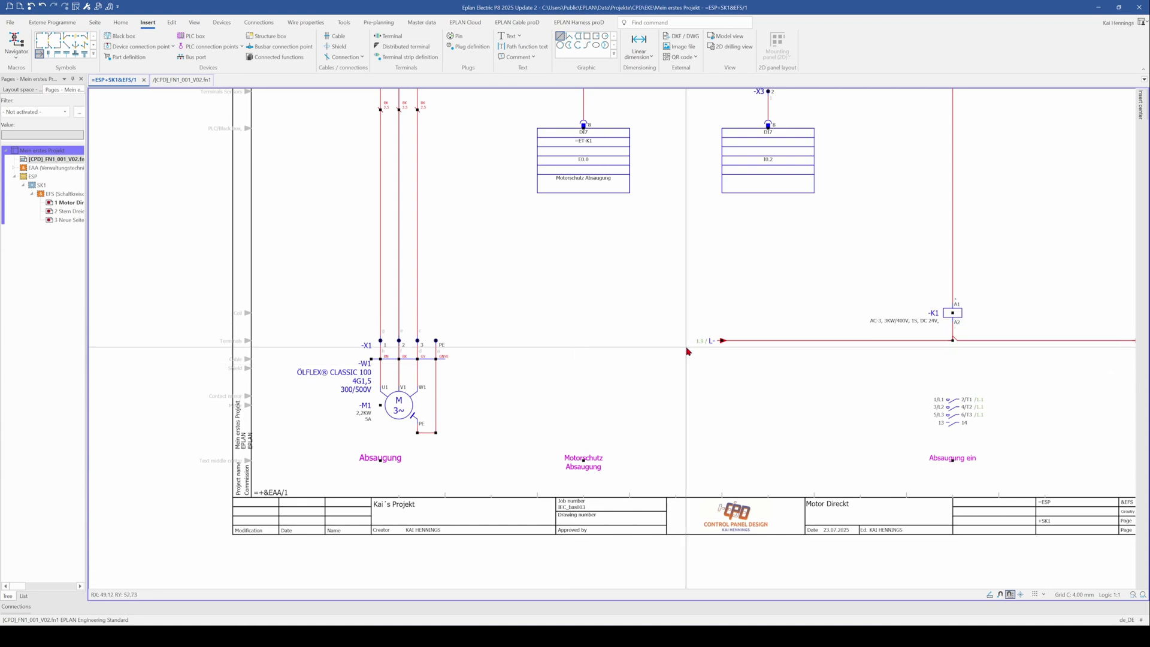
middle_drag(772, 387, 554, 370)
drag(463, 322, 940, 352)
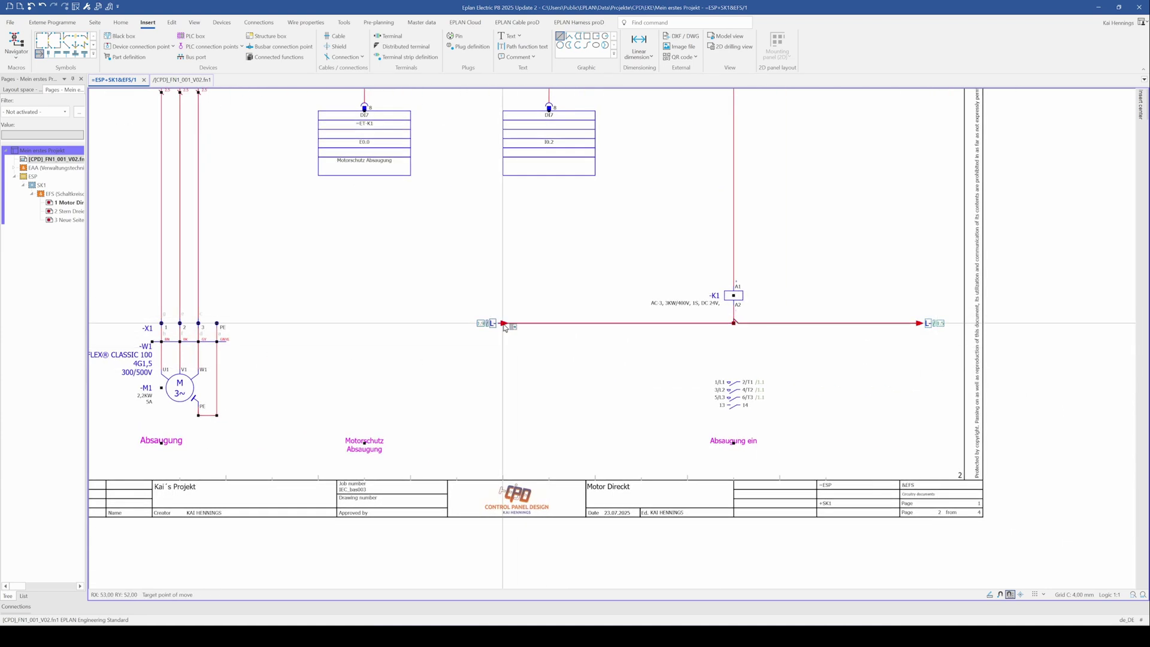
drag(504, 324, 503, 312)
click(454, 318)
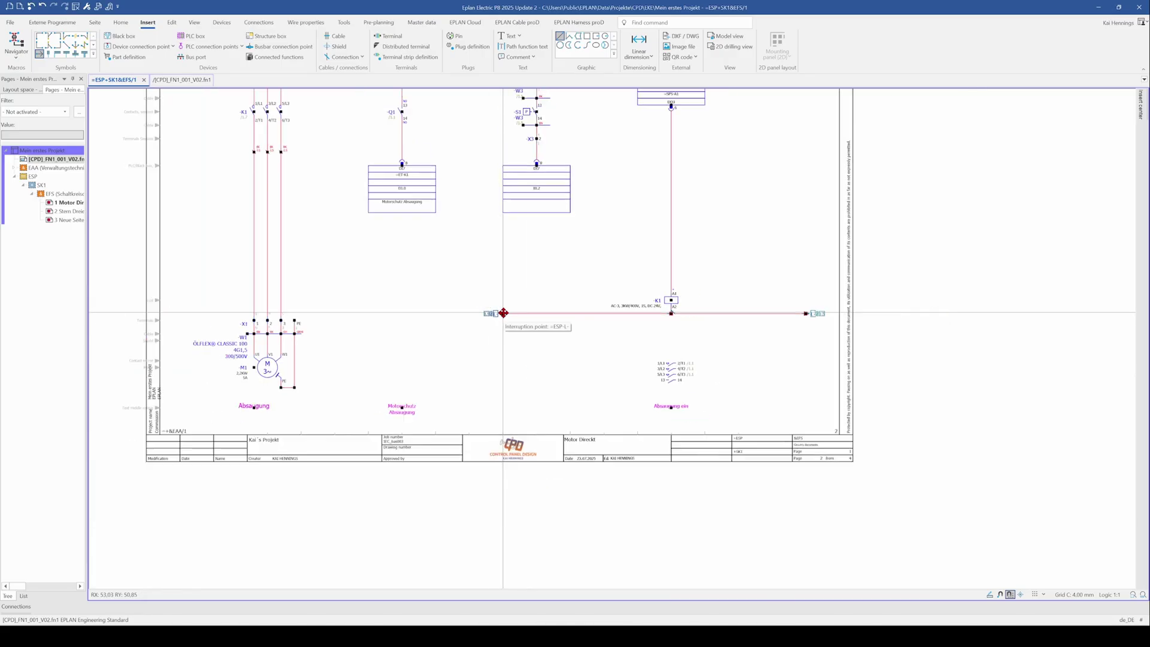
Step: Window-select every element on the Motor Direkt schematic page
middle_drag(411, 328, 616, 336)
scroll(363, 337, up, 3)
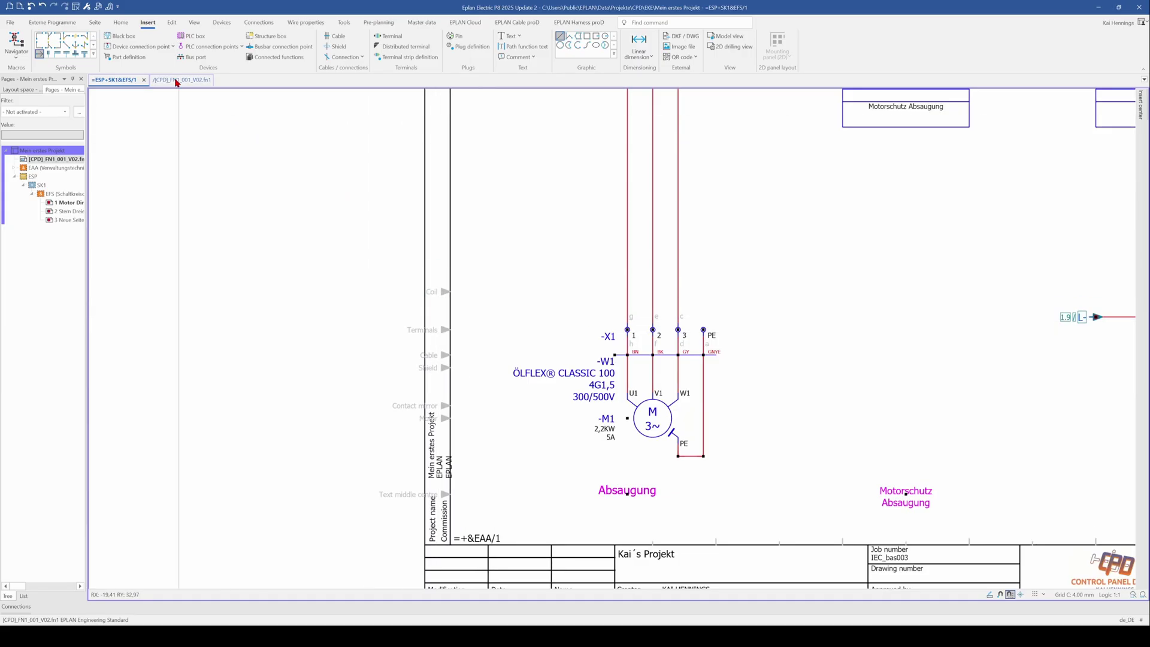
scroll(505, 385, down, 4)
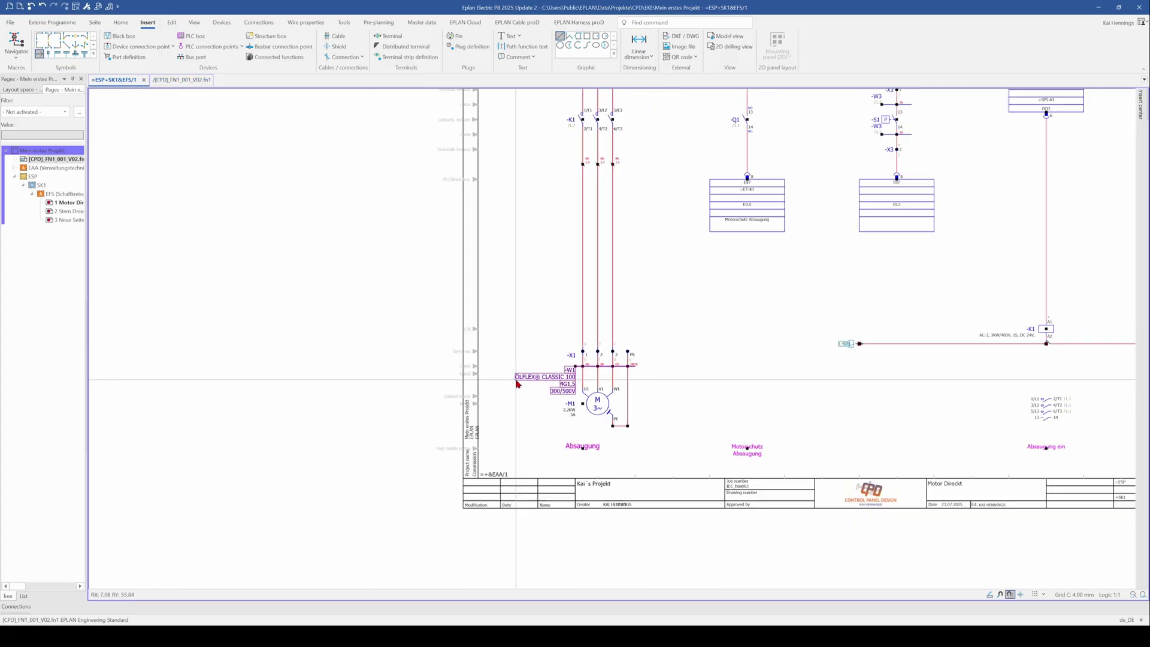
drag(421, 125, 954, 473)
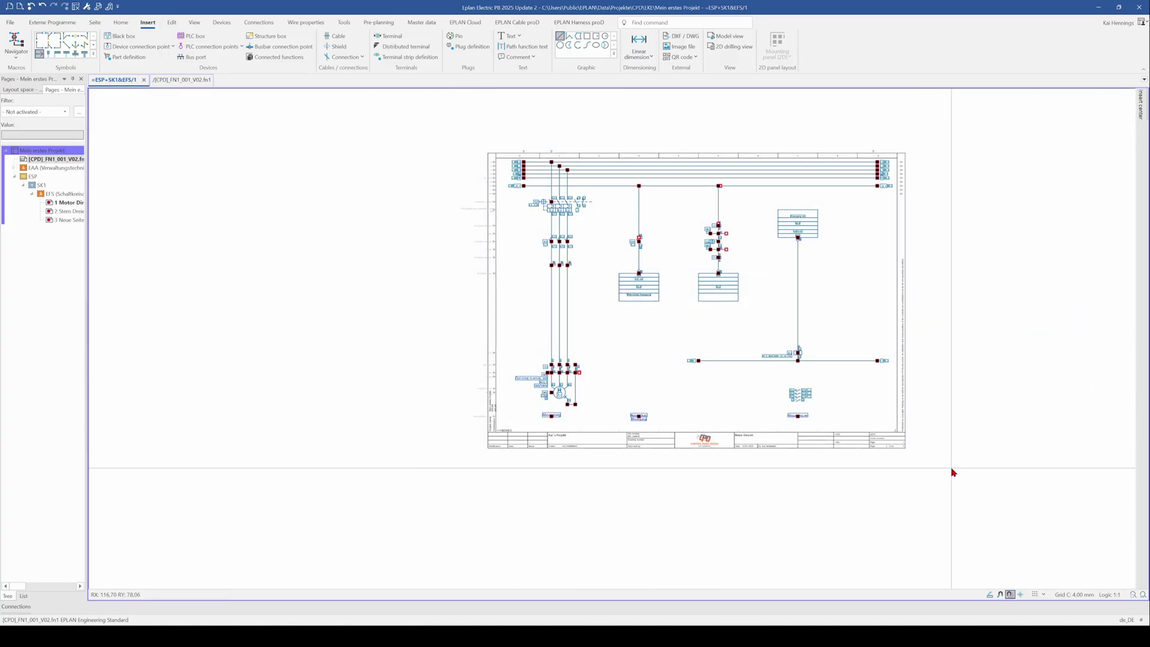
Step: Paste the motor circuit onto the FN1 plot frame and select the Coil label on the left margin
click(171, 81)
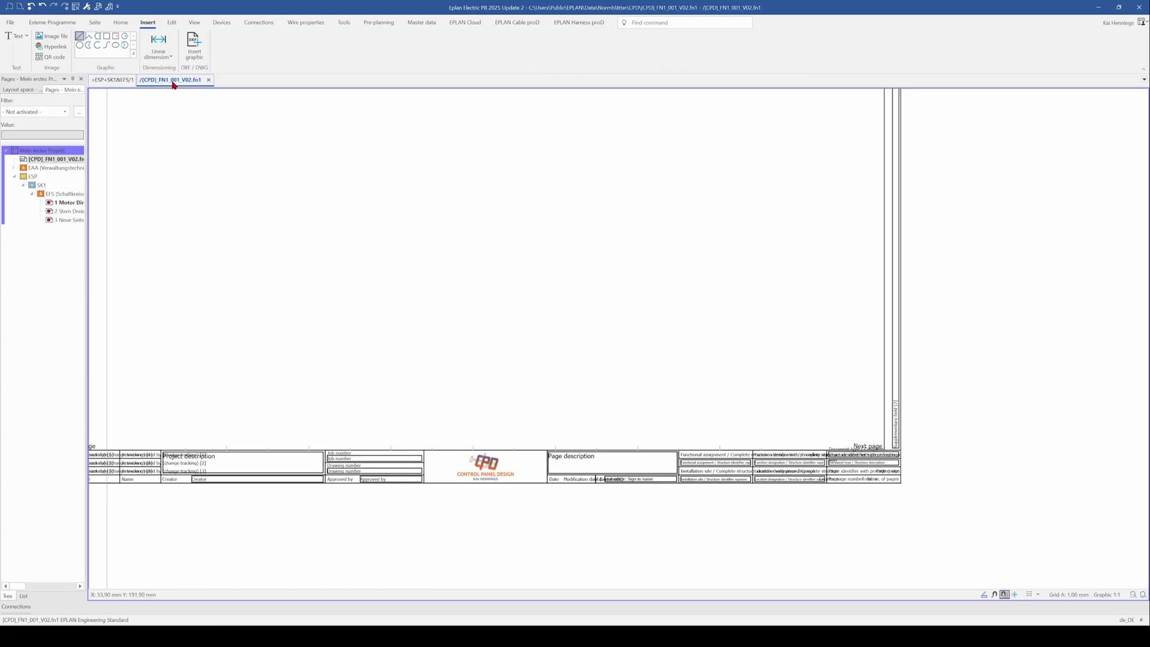
scroll(441, 296, down, 3)
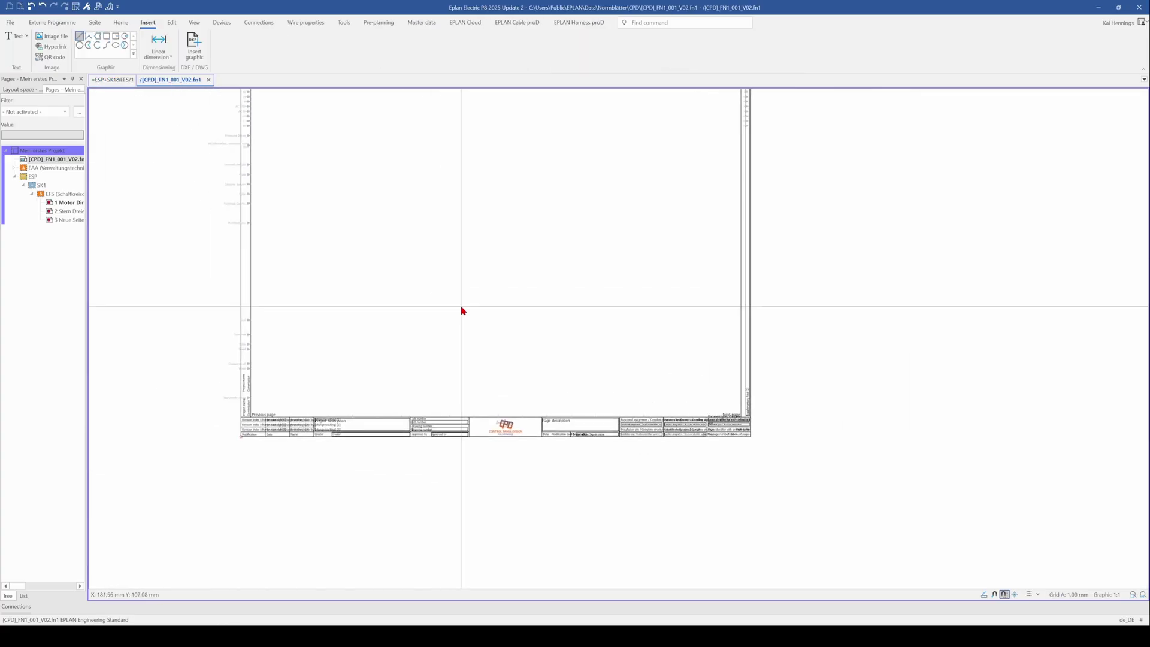
key(ctrl+v)
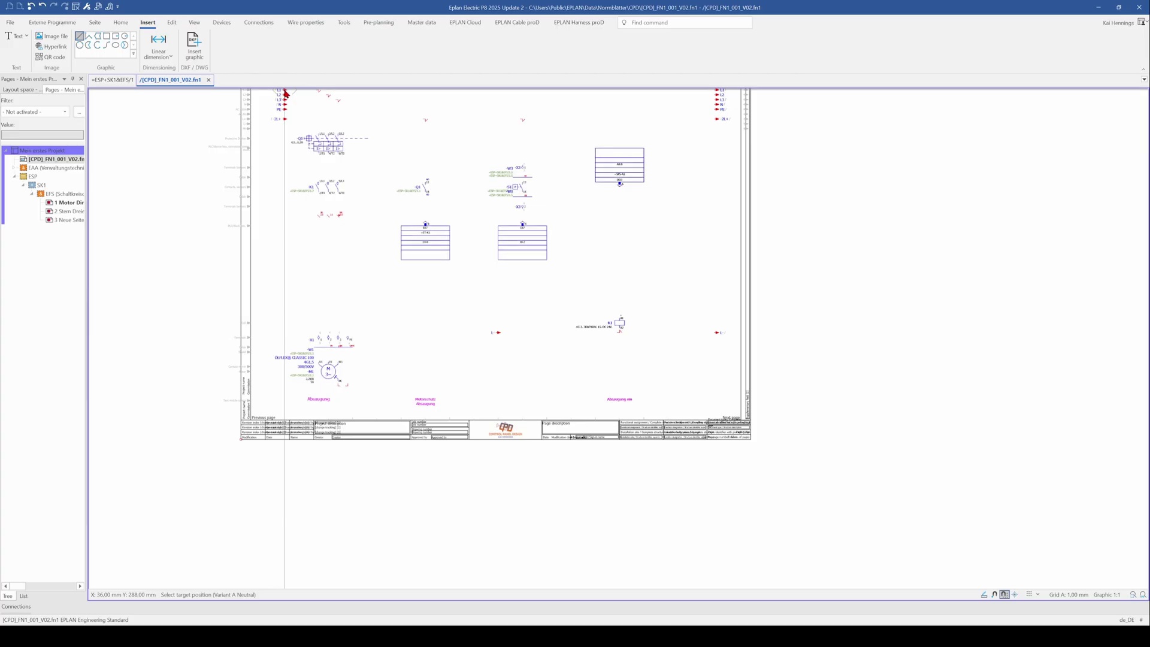
key(Escape)
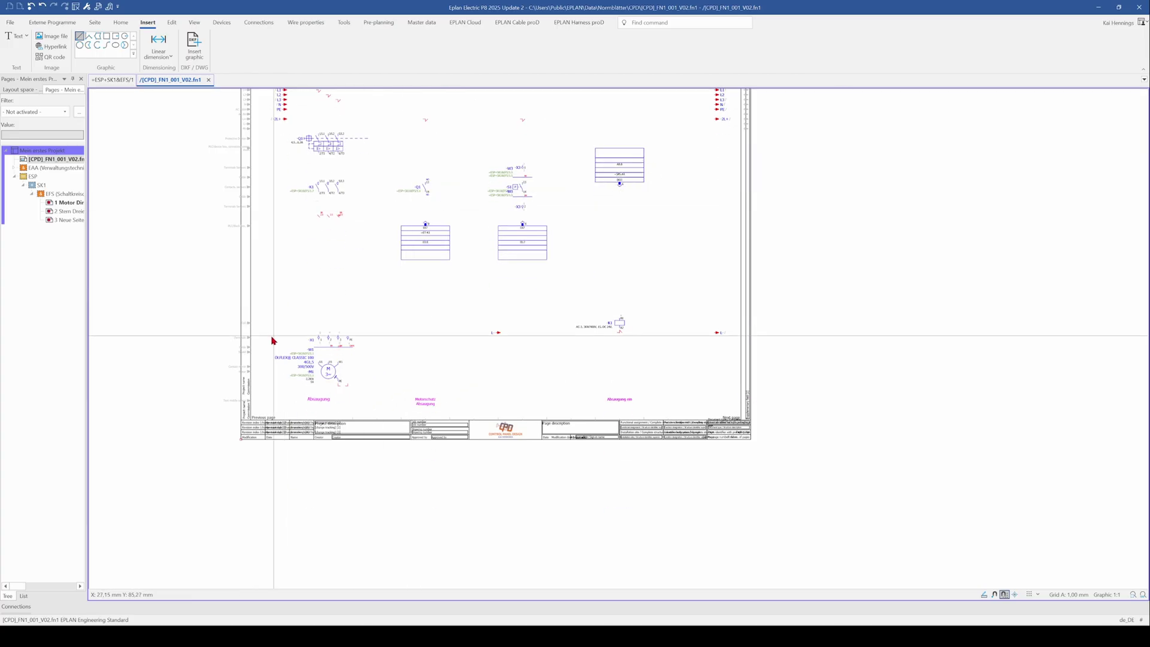
scroll(227, 341, up, 3)
drag(215, 290, 267, 328)
Step: Replace the margin label text 'Spule' with 'L-', disable automatic translation, and remove its translations
double_click(268, 328)
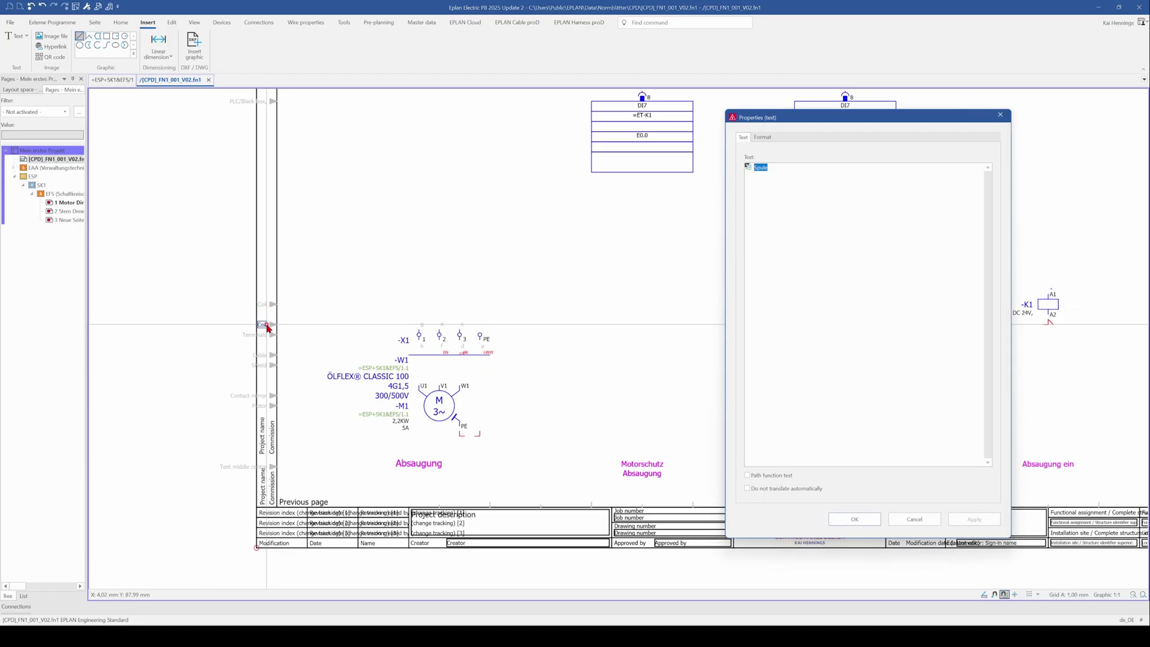
key(BackSpace)
click(776, 489)
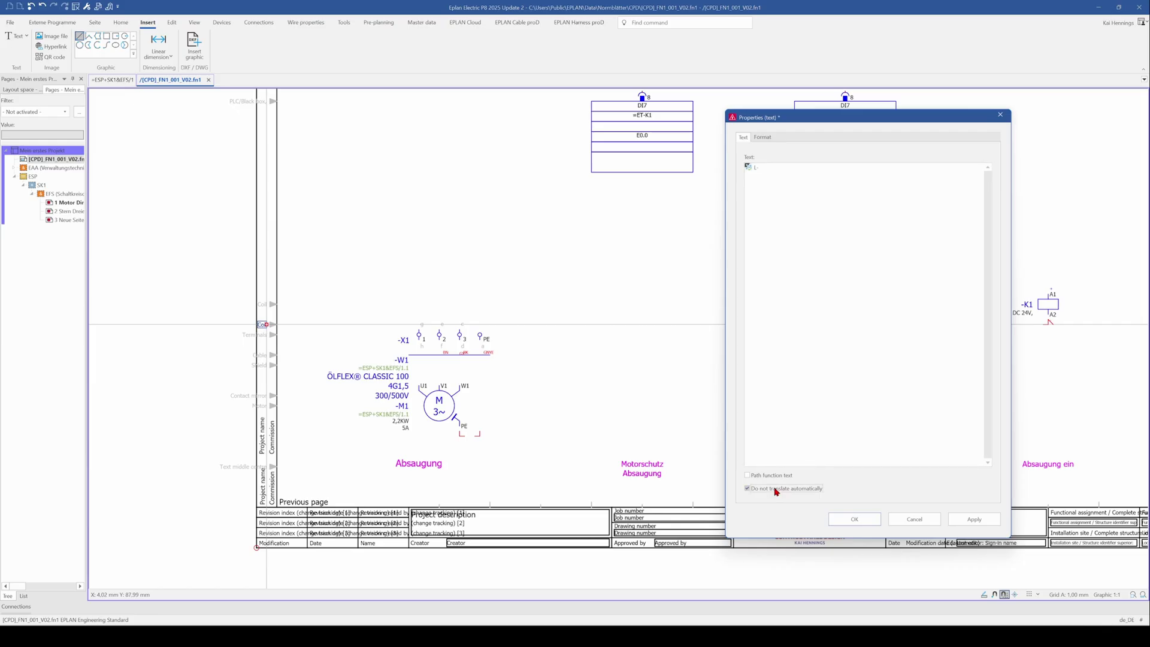
double_click(768, 171)
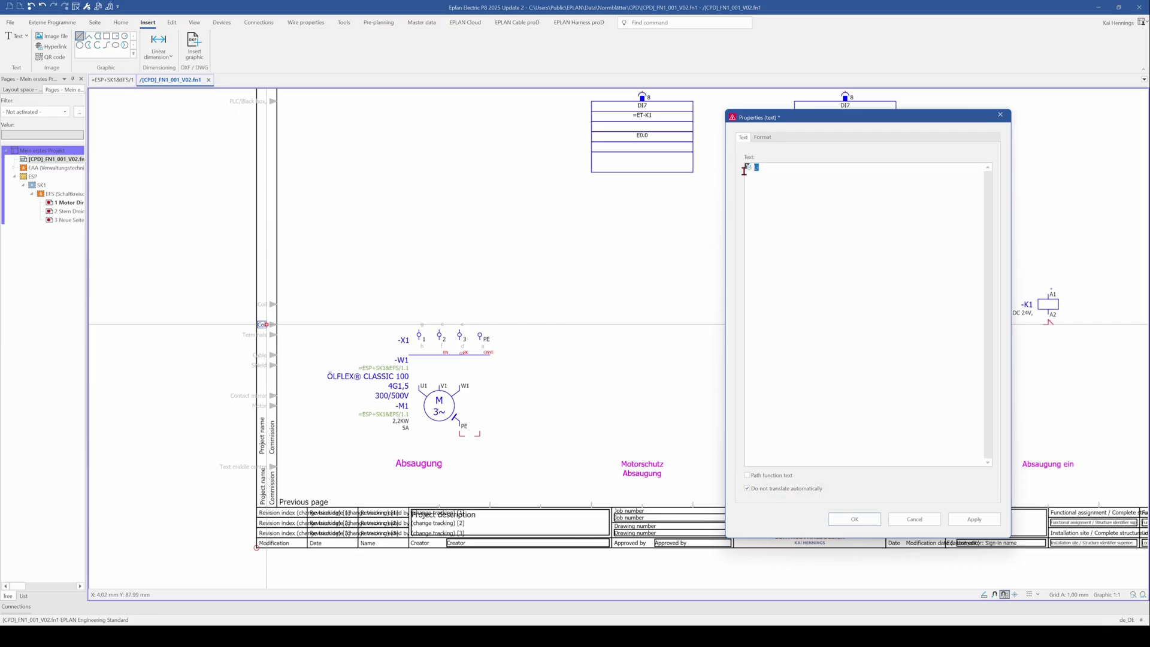
click(855, 519)
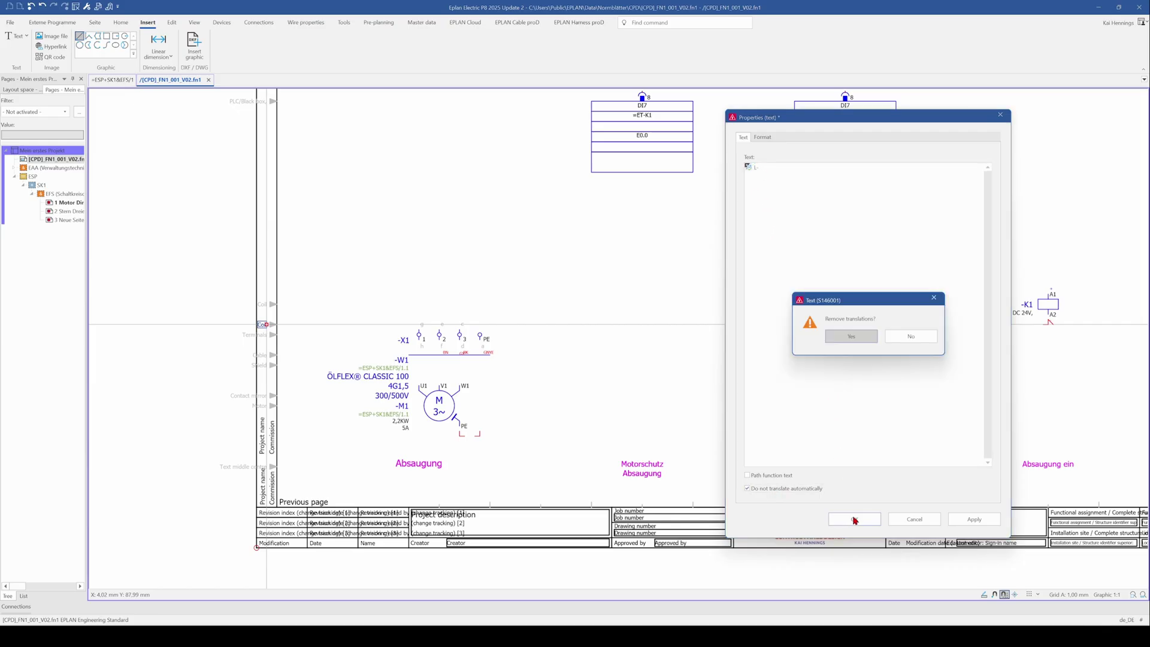
click(850, 337)
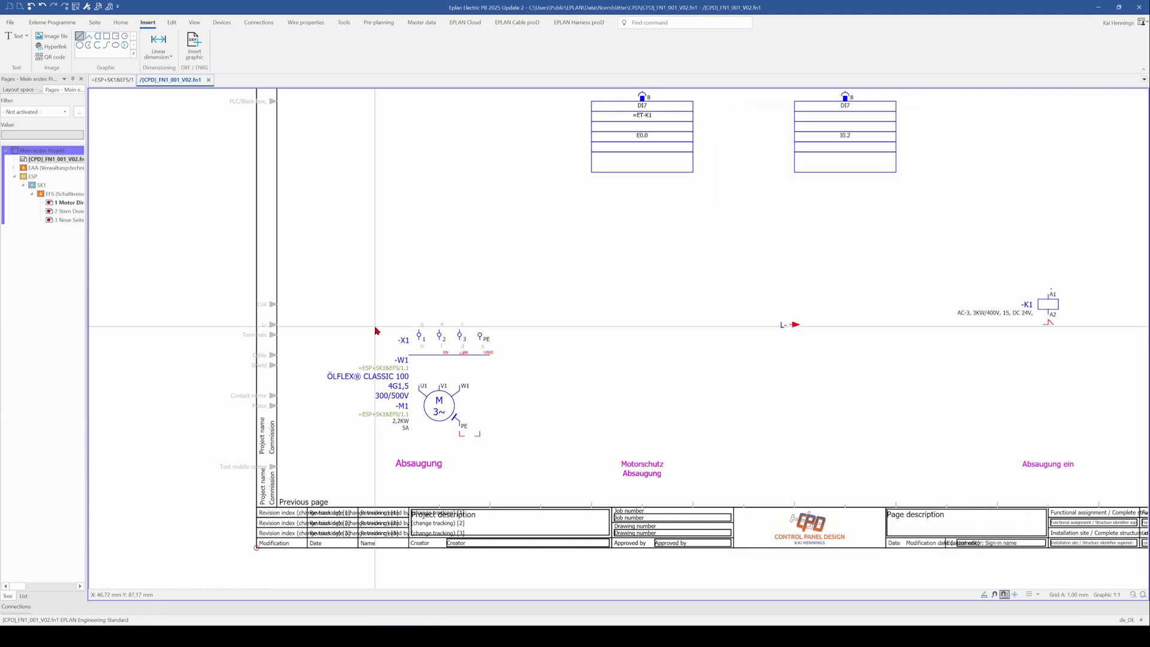
Step: Delete the pasted reference motor circuit from the plot frame and close the frame form
scroll(379, 330, down, 3)
scroll(217, 142, up, 1)
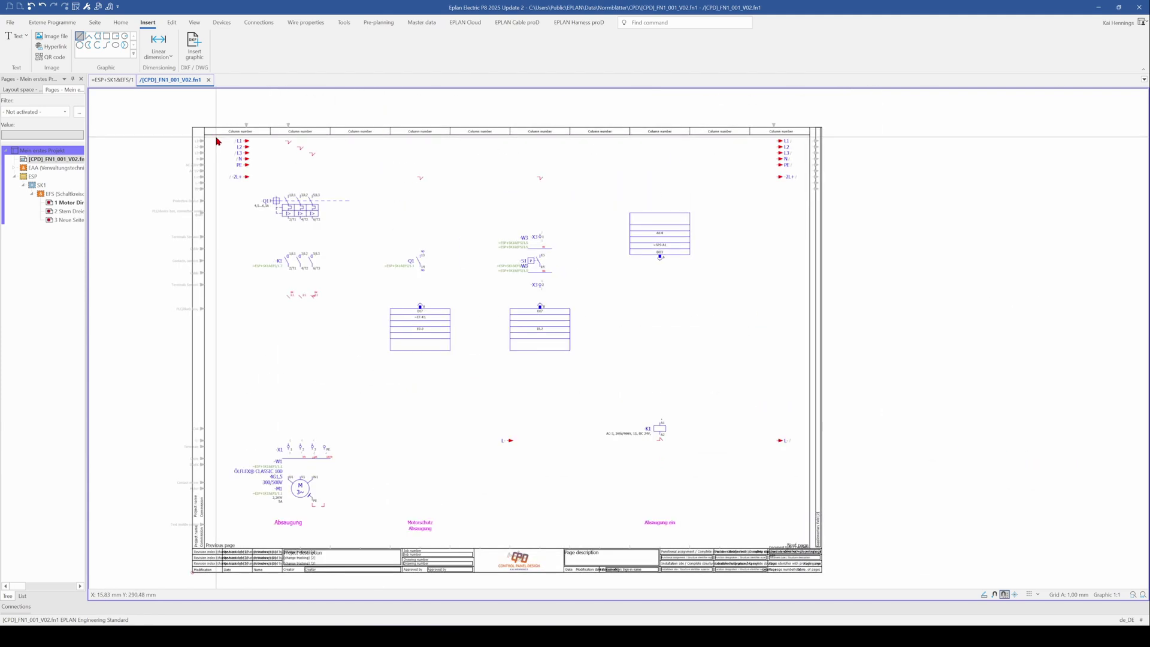
drag(217, 141, 797, 539)
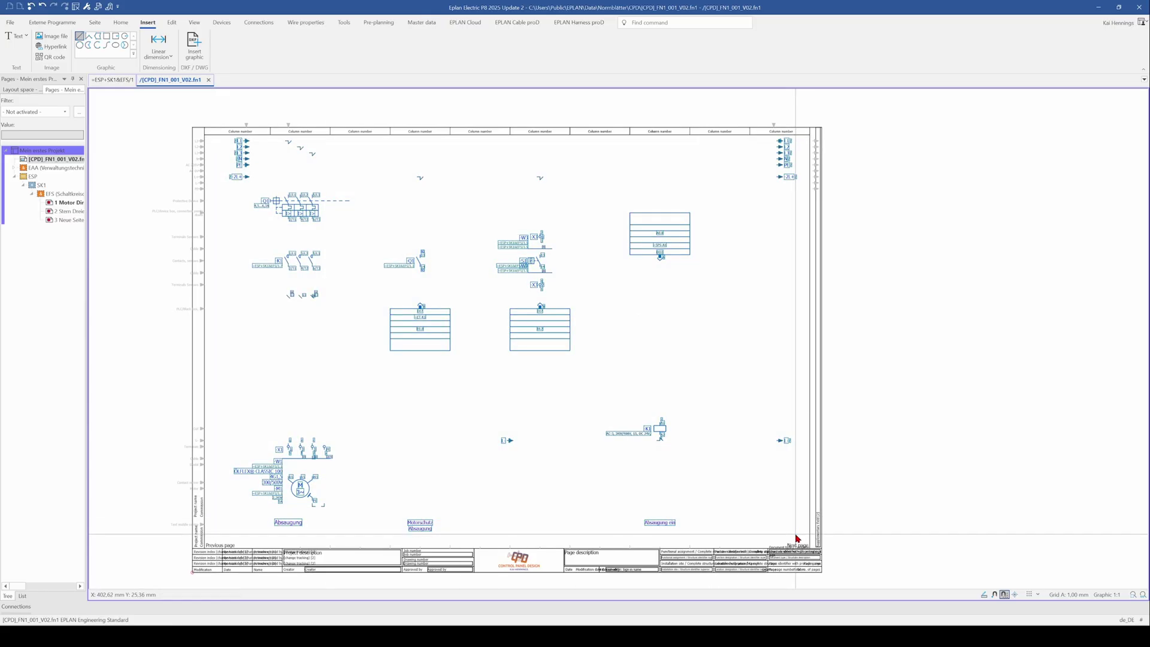
key(Delete)
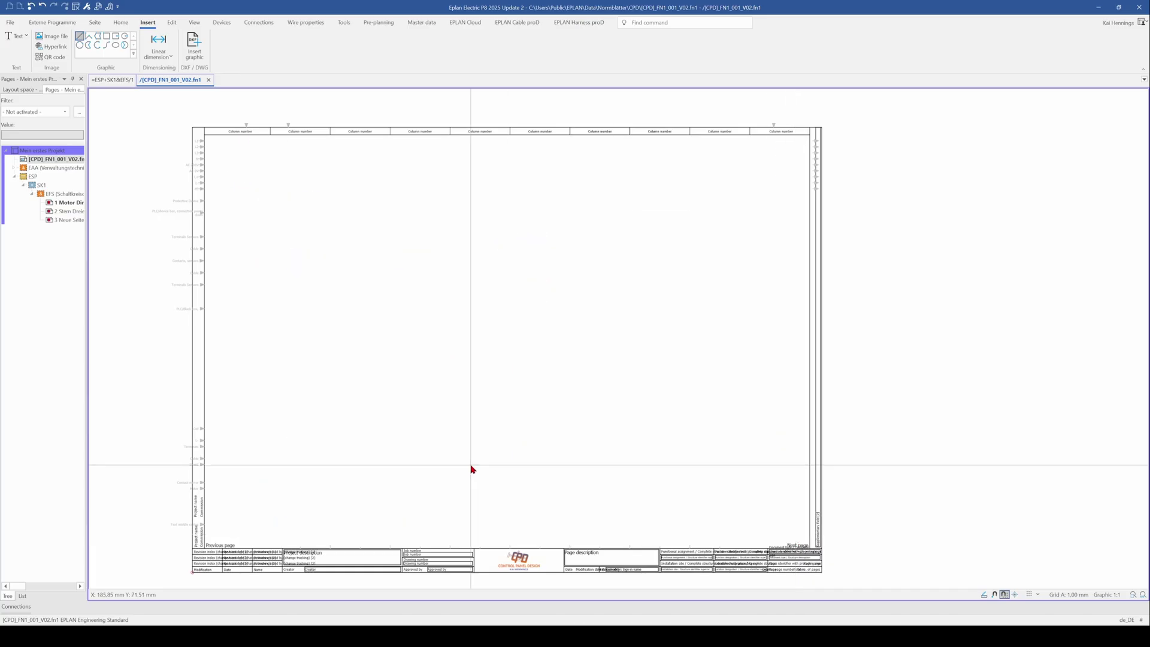
click(209, 80)
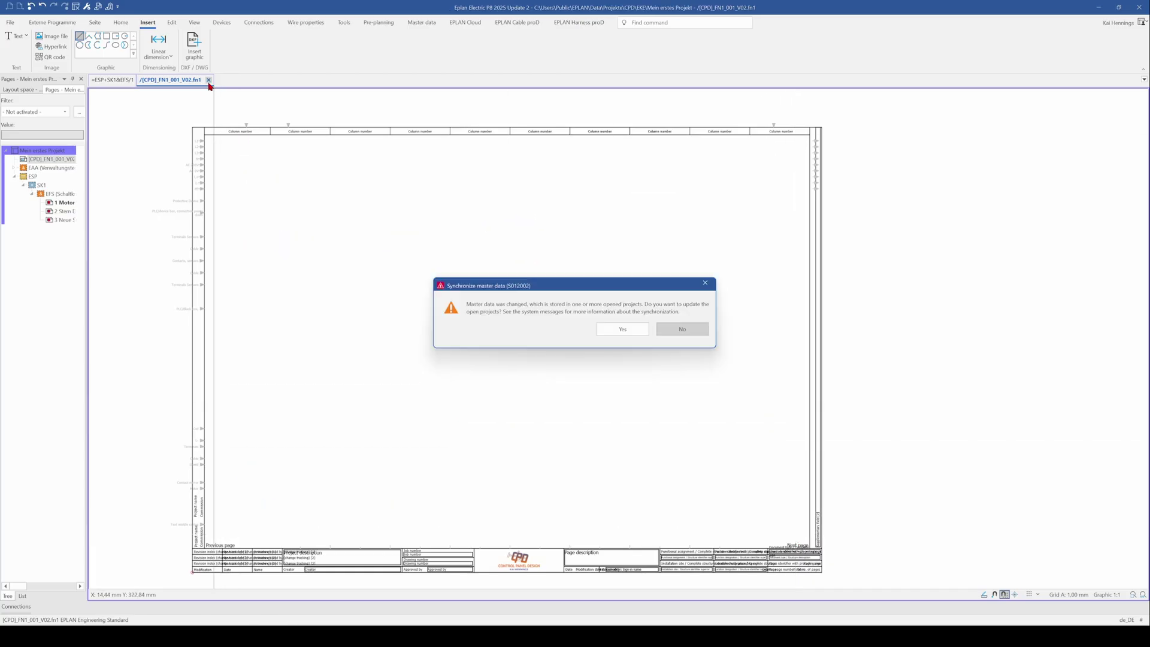
Step: Synchronize the changed plot frame into the project and open page '3 Neue Seite'
click(623, 330)
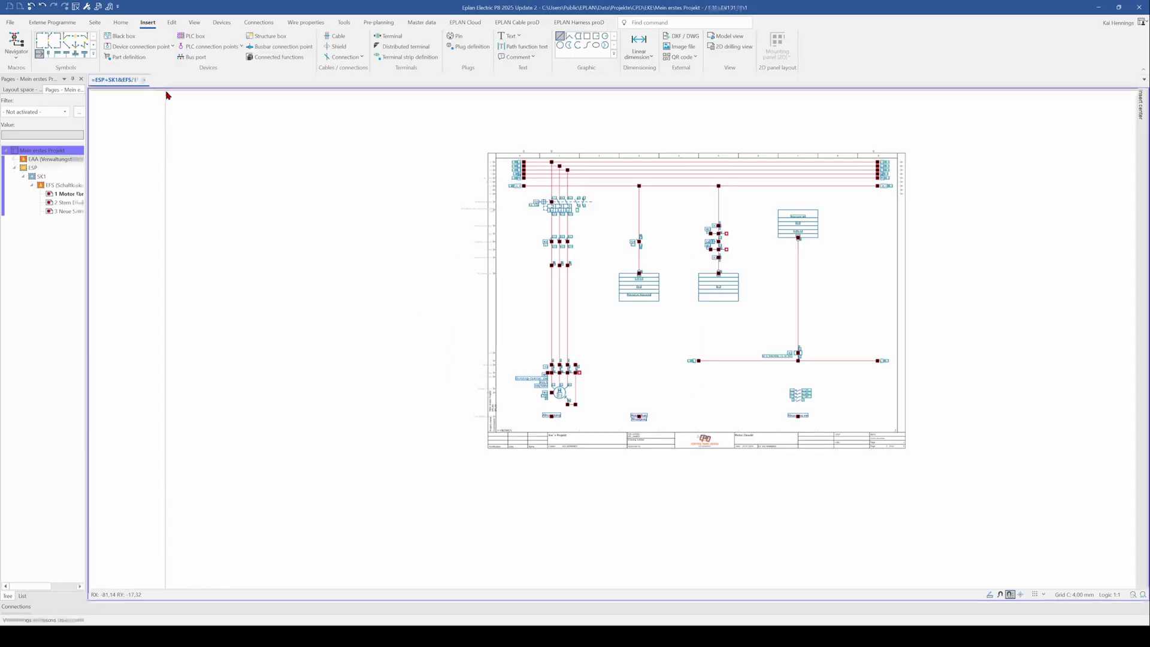
scroll(506, 406, up, 3)
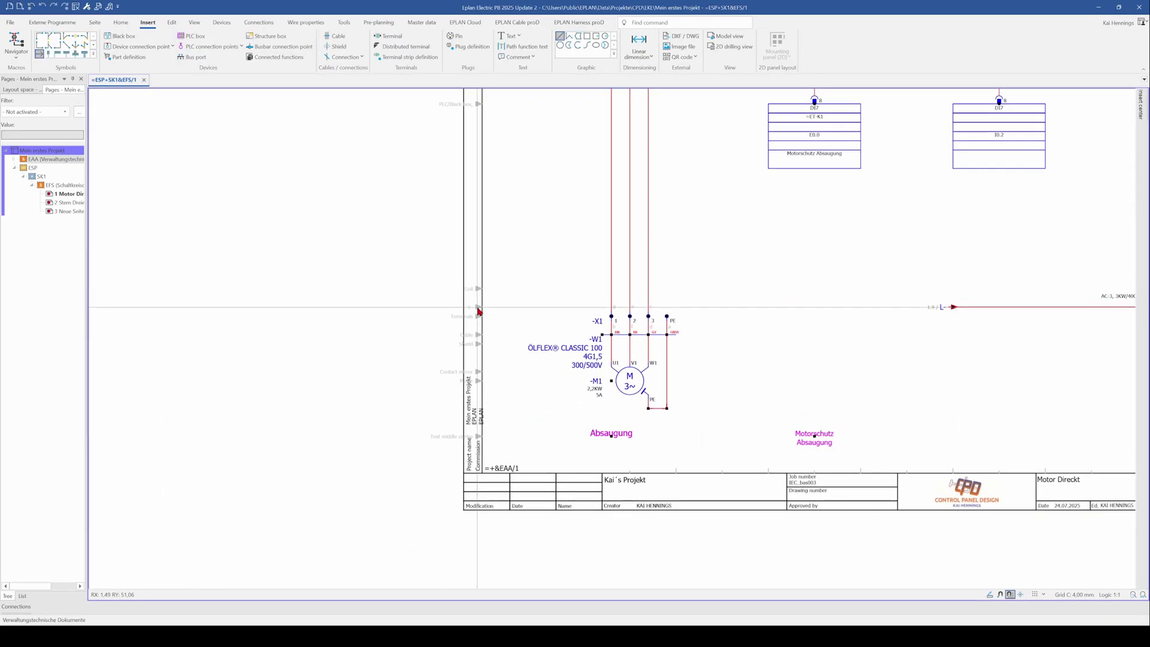
scroll(480, 312, down, 5)
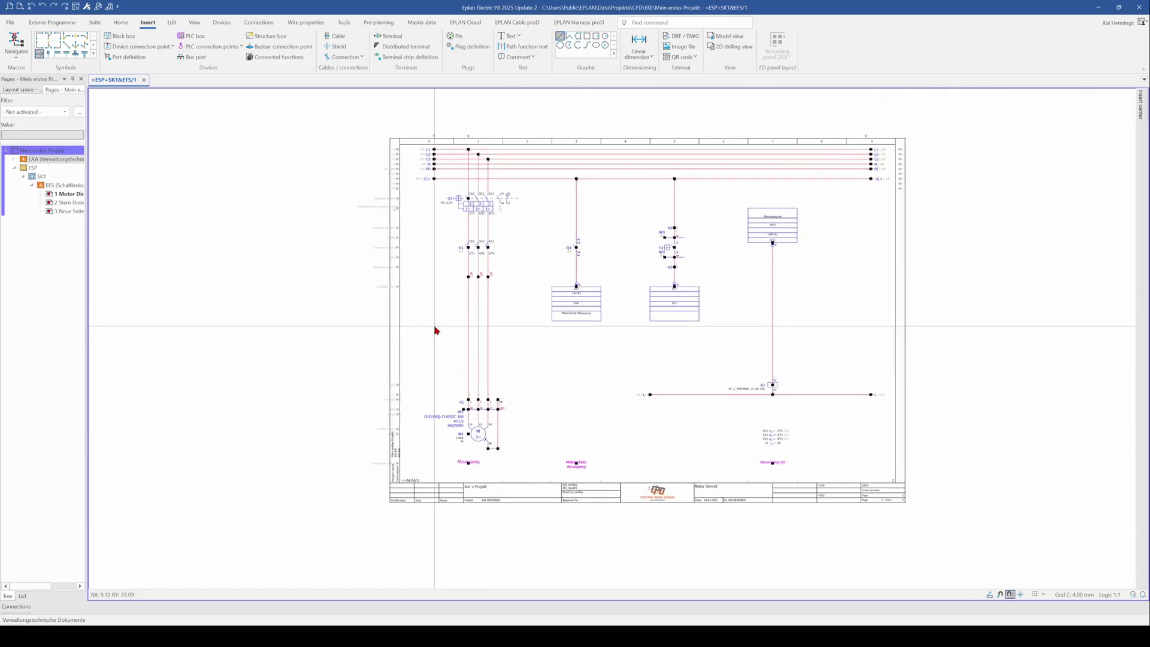
click(69, 211)
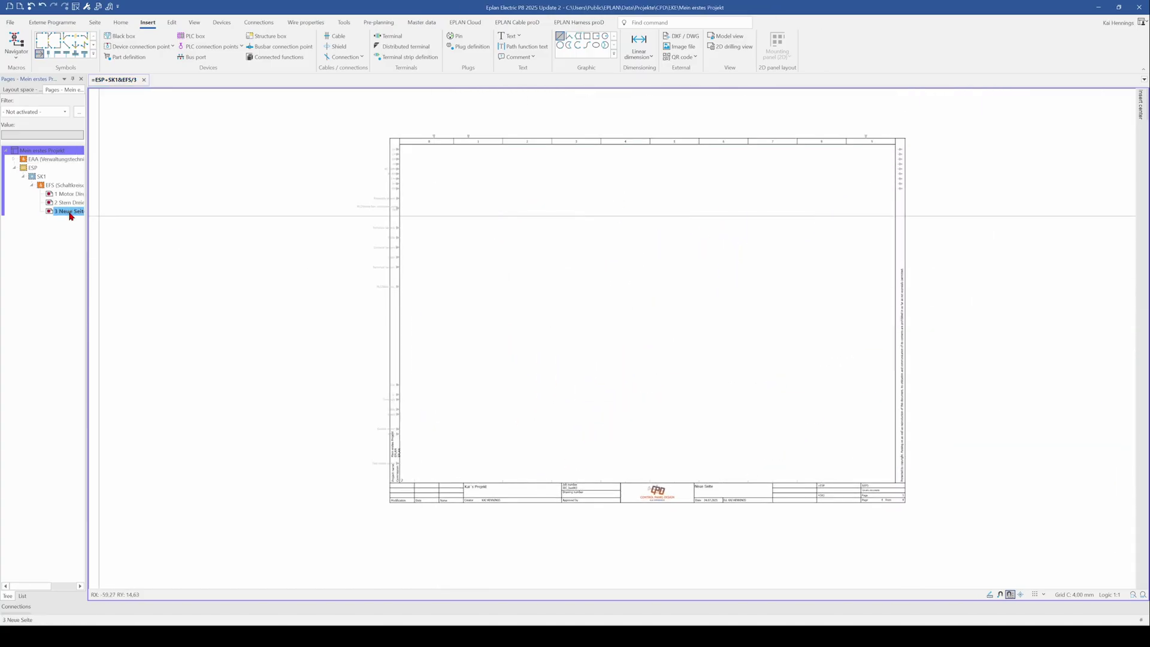
Step: Place an upward-pointing interruption point at the page's top-left with displayed DT 'L'
click(39, 54)
scroll(428, 155, up, 3)
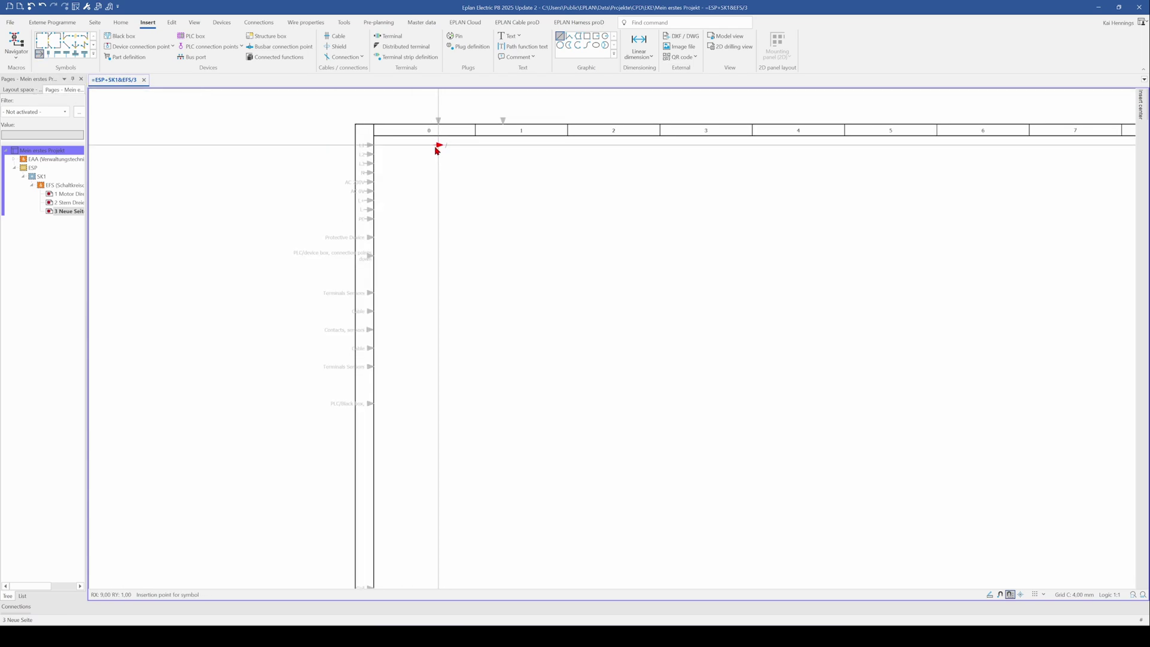
key(Tab)
click(436, 148)
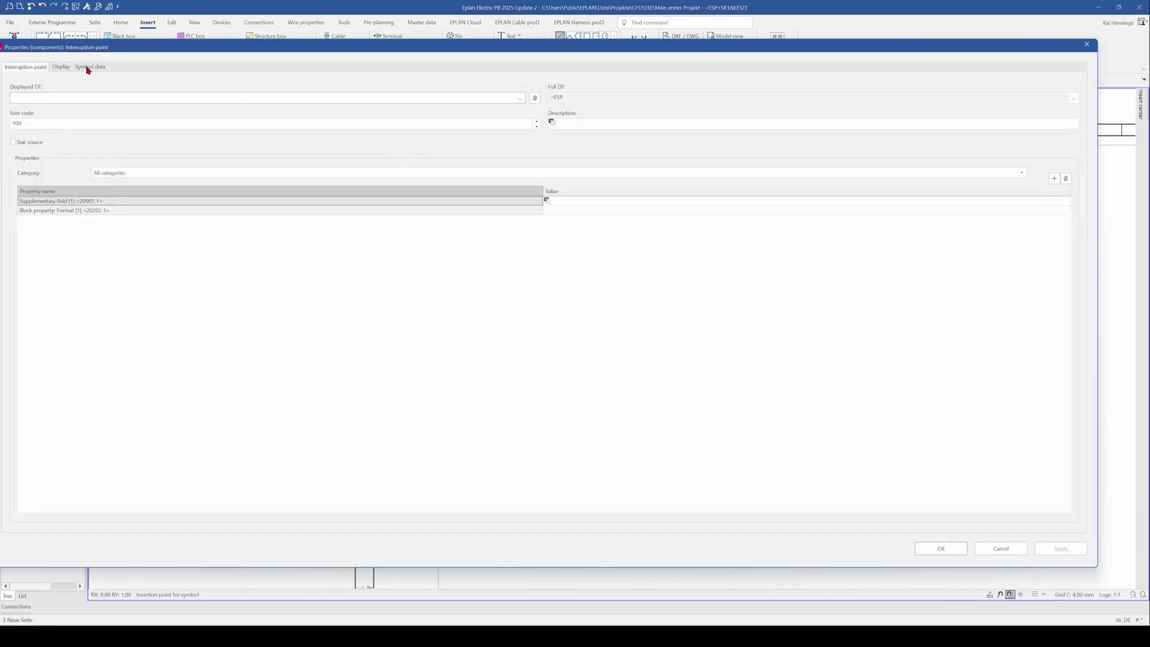
click(89, 66)
click(21, 68)
text(L)
key(Return)
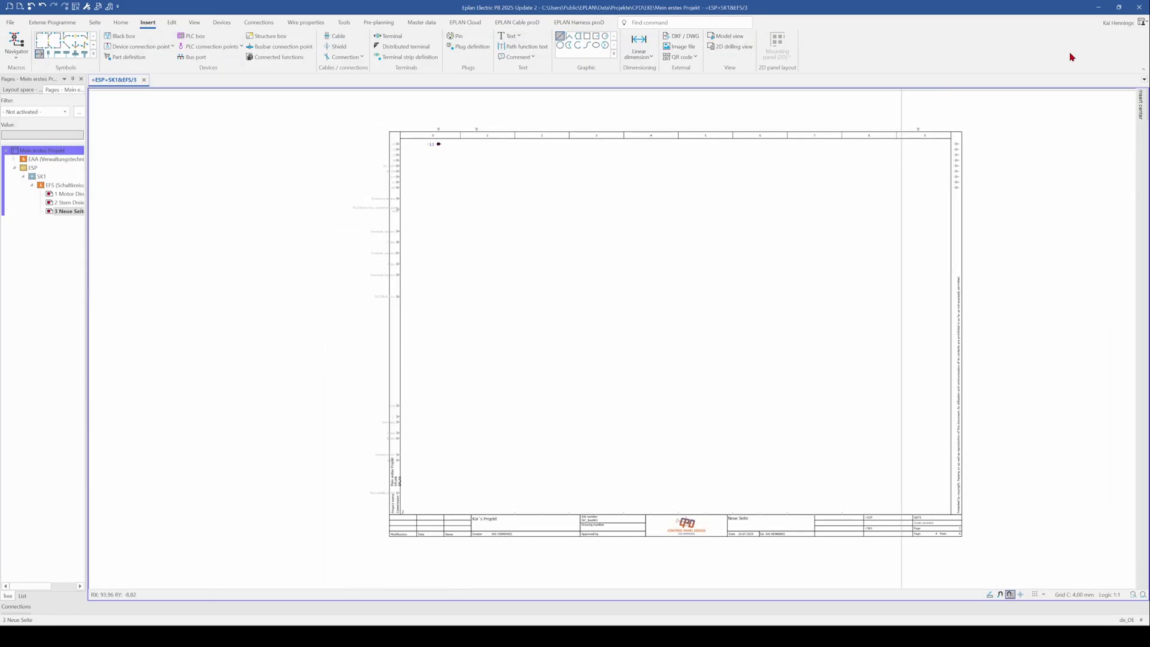
Step: Find the M3 three-phase motor via a 'Motor' search and place it as -M3 near the lower-left margin
click(1141, 112)
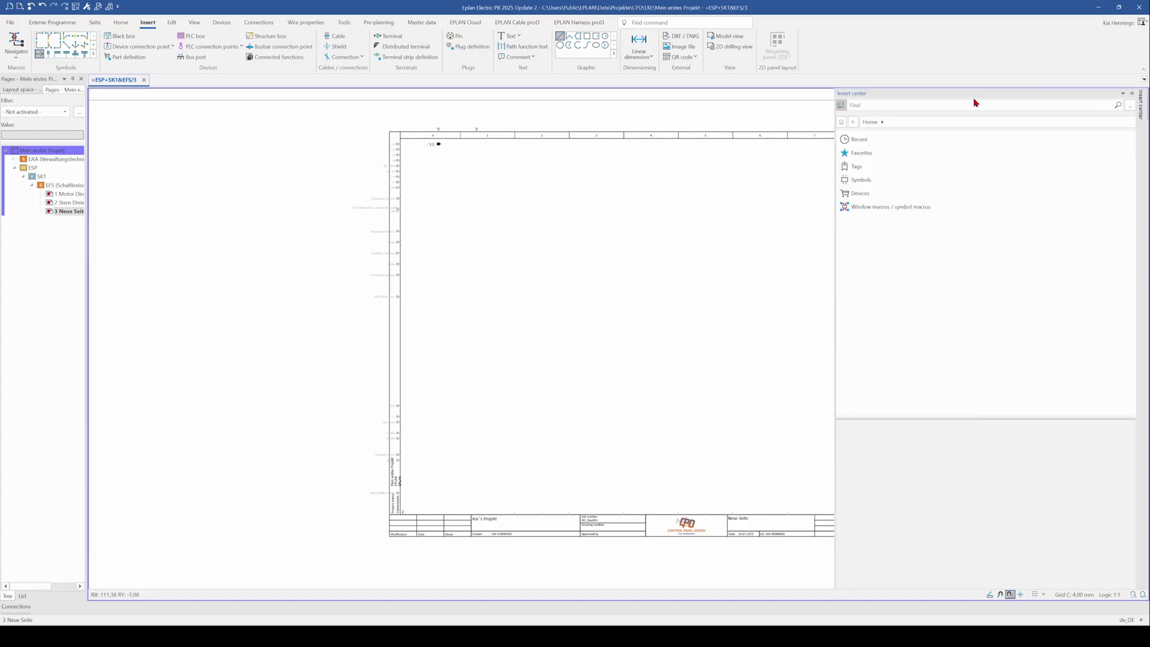
text(Motor)
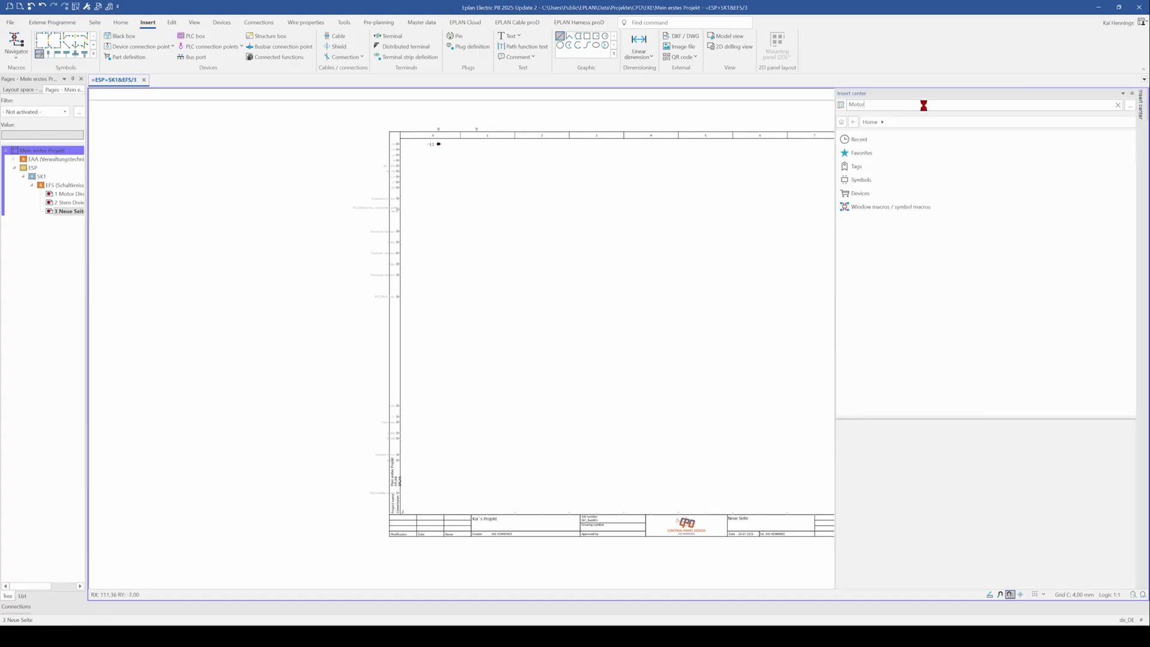
click(894, 146)
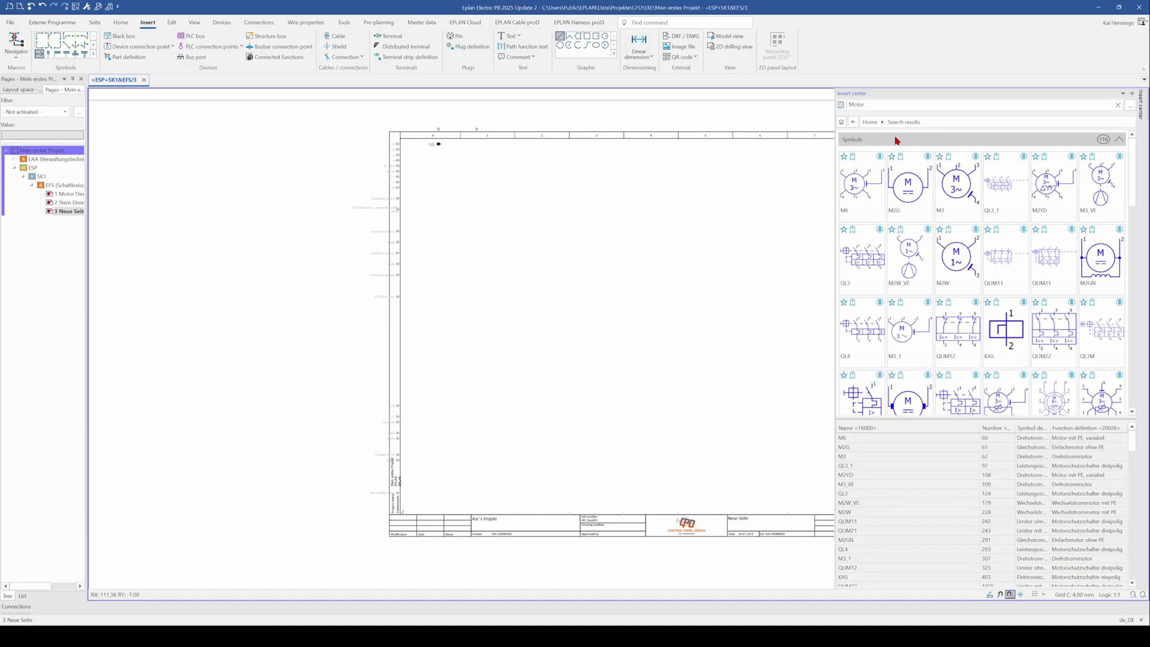
double_click(960, 200)
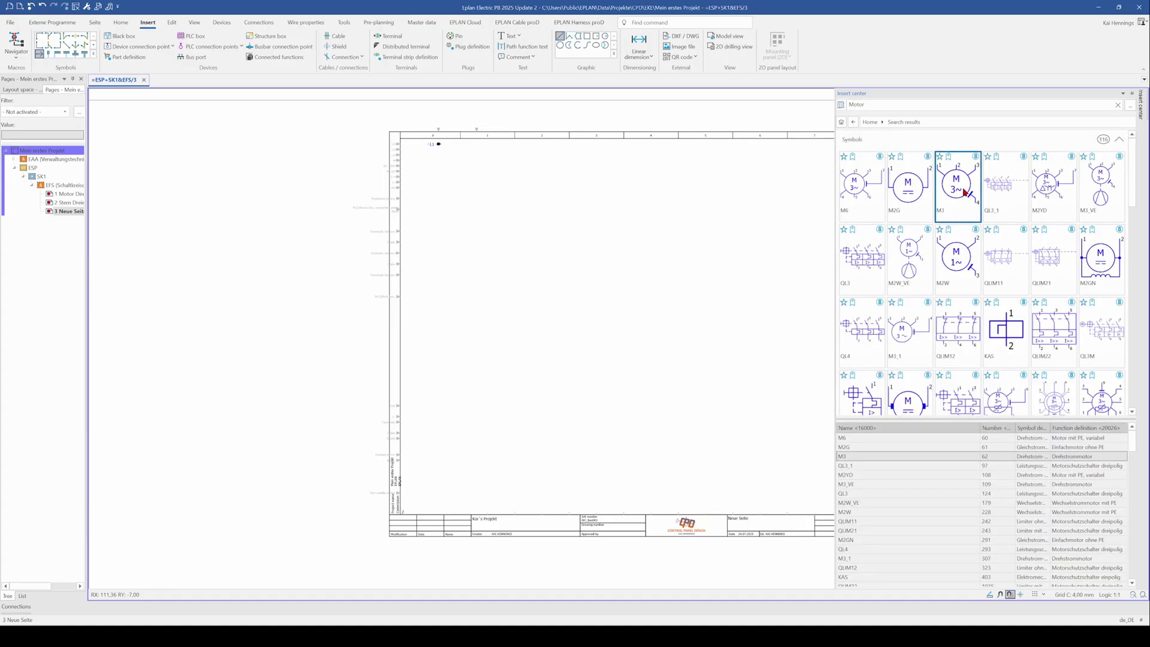
scroll(479, 454, up, 3)
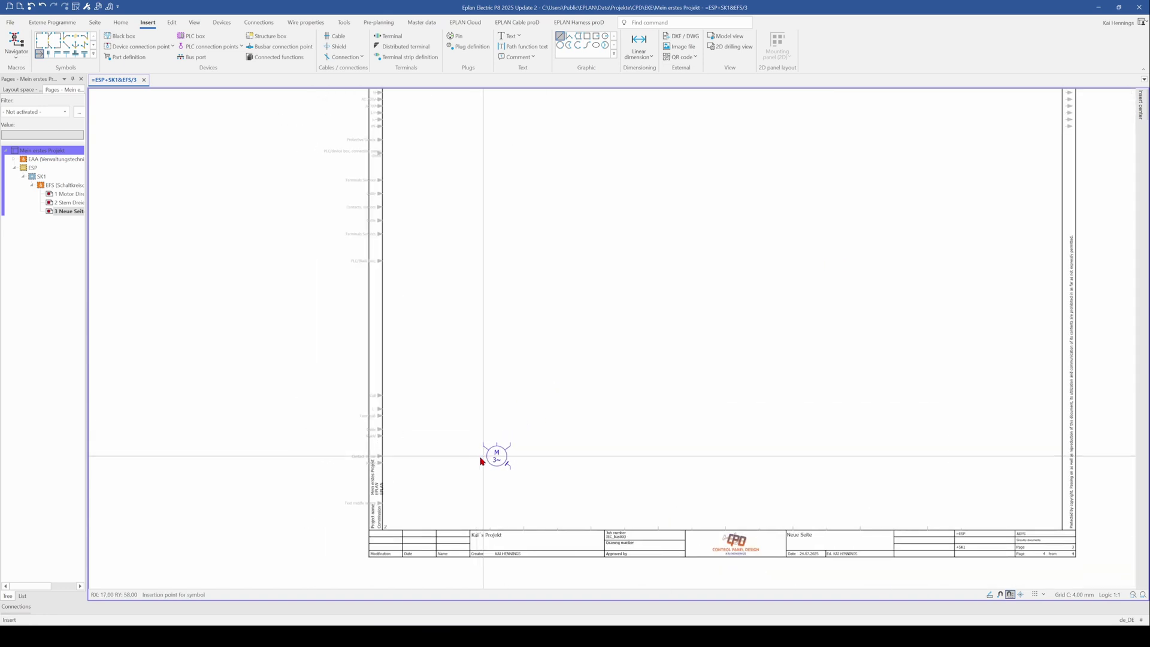
scroll(480, 466, down, 1)
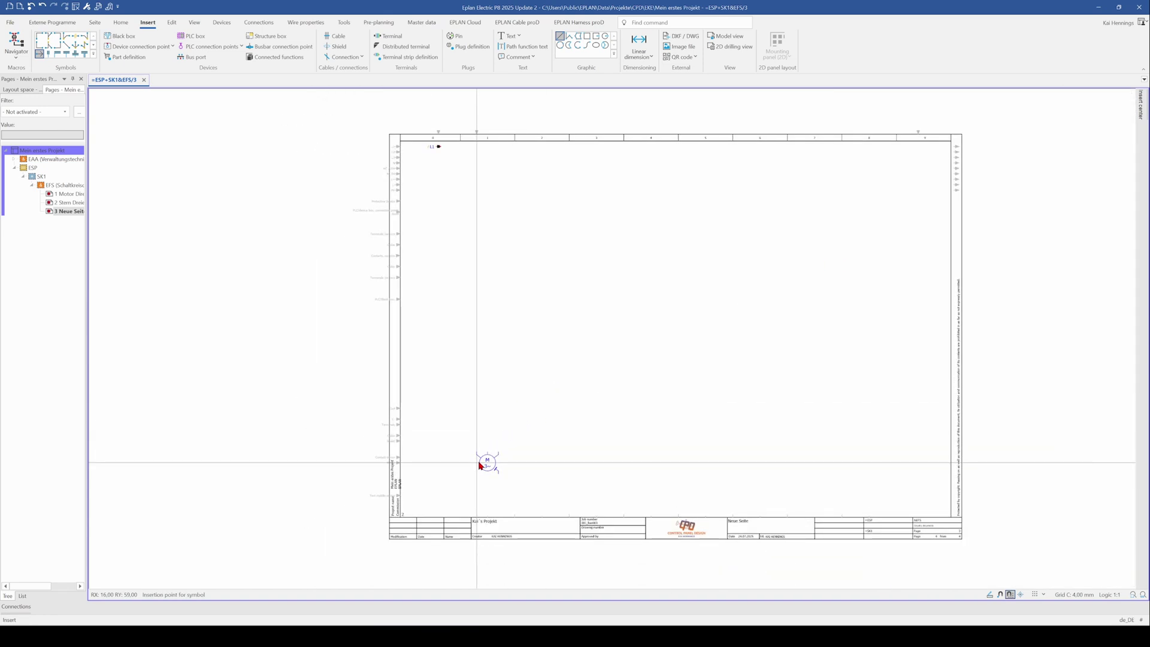
click(479, 464)
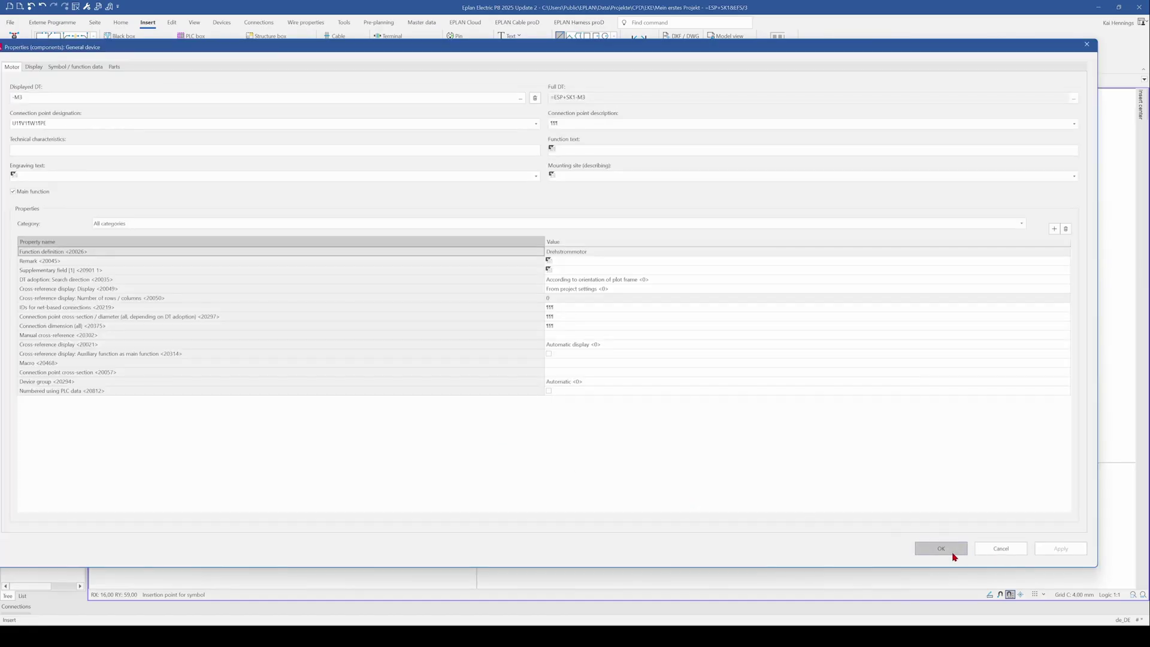
click(952, 545)
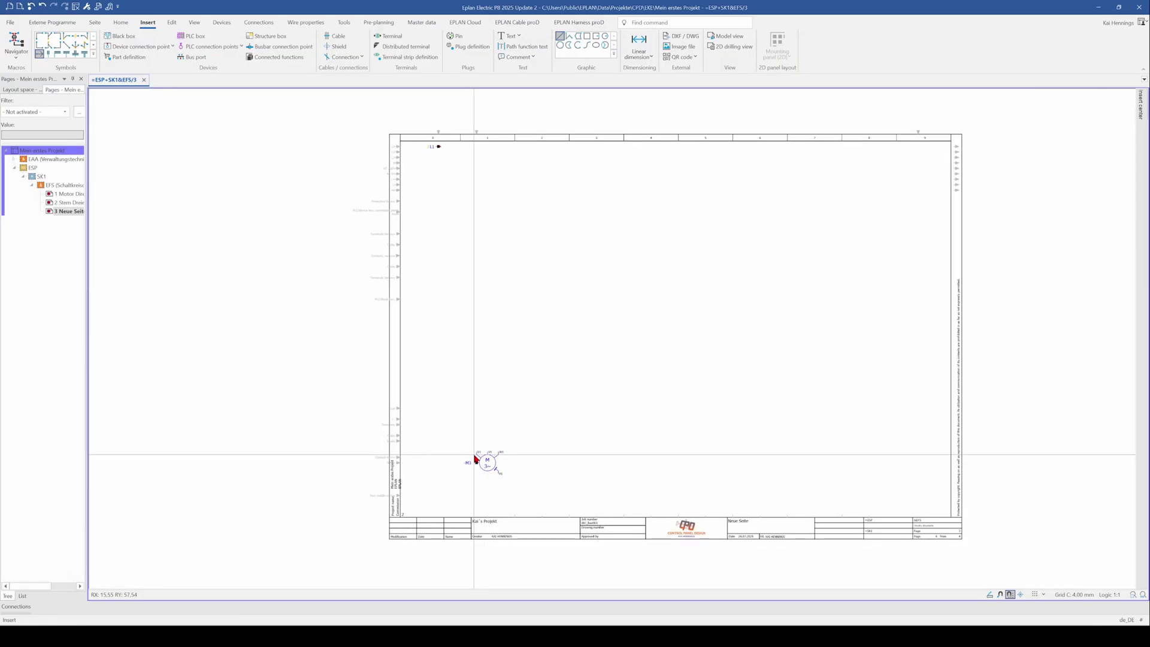
key(Page_Up)
key(Page_Up)
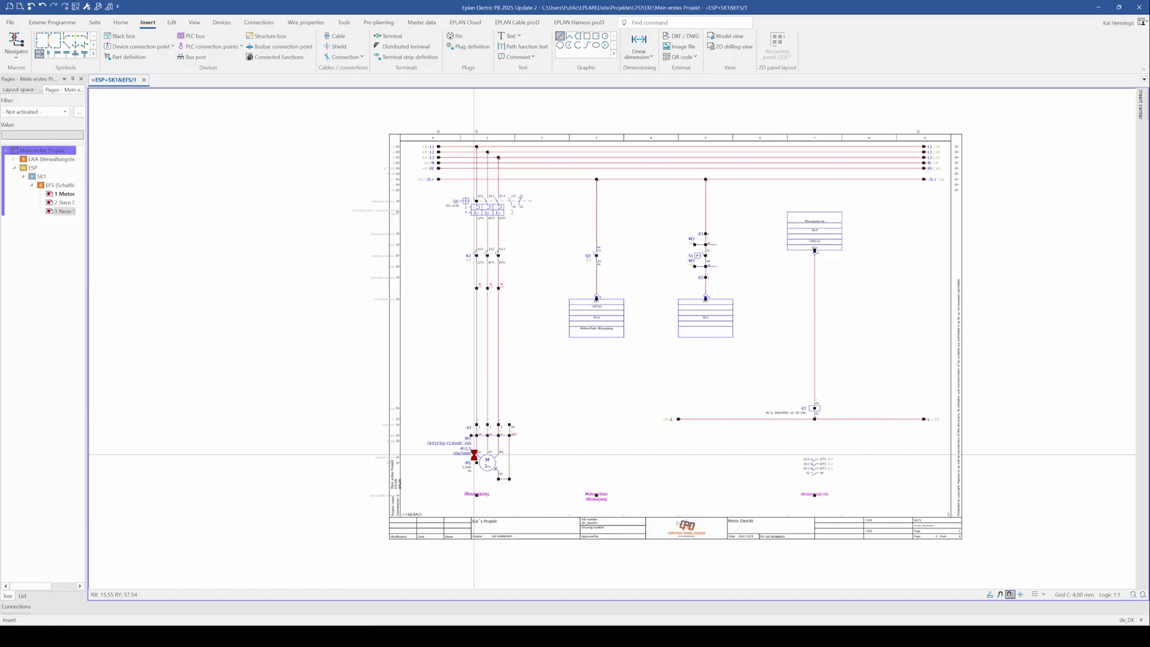
key(Page_Down)
key(Page_Down)
key(Page_Up)
key(Page_Up)
key(Page_Down)
key(Page_Down)
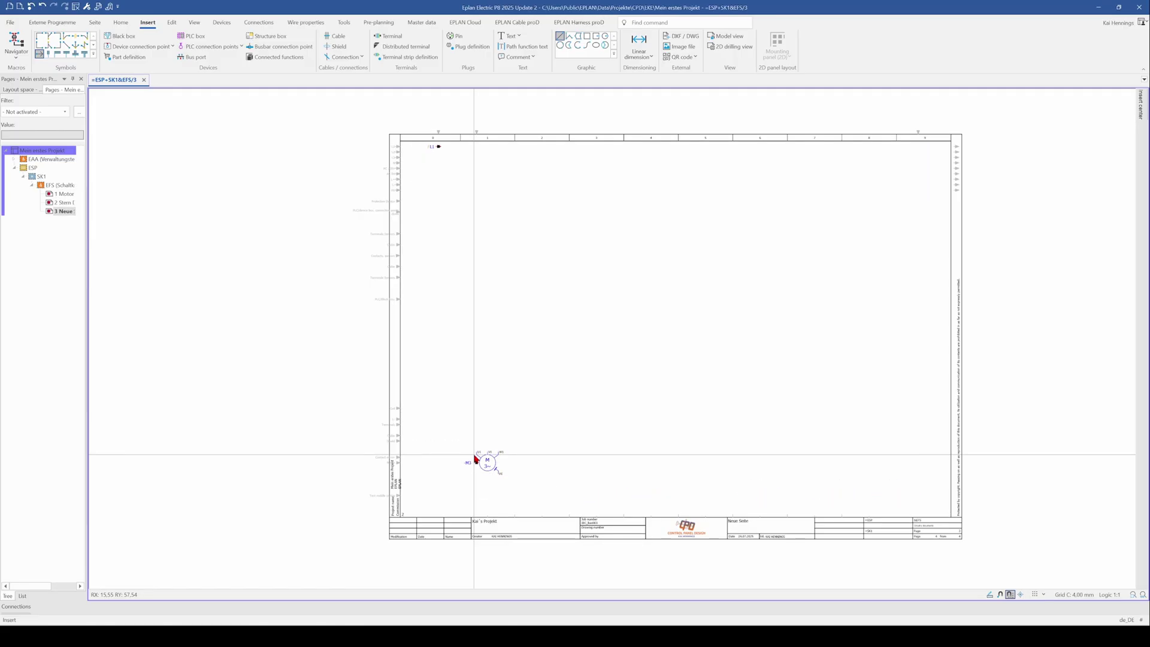